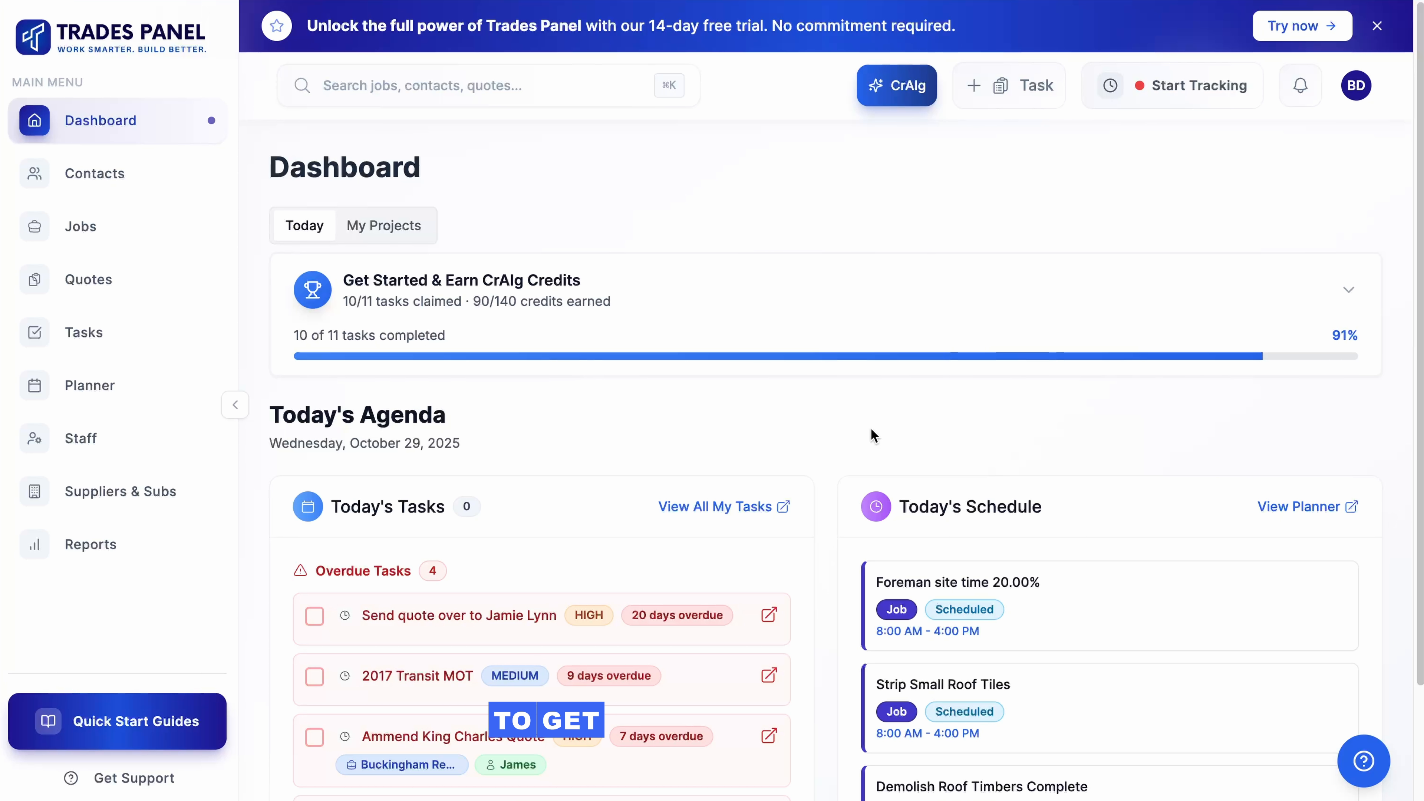
# Step: Open the Presets section of the account settings
pyautogui.click(1356, 86)
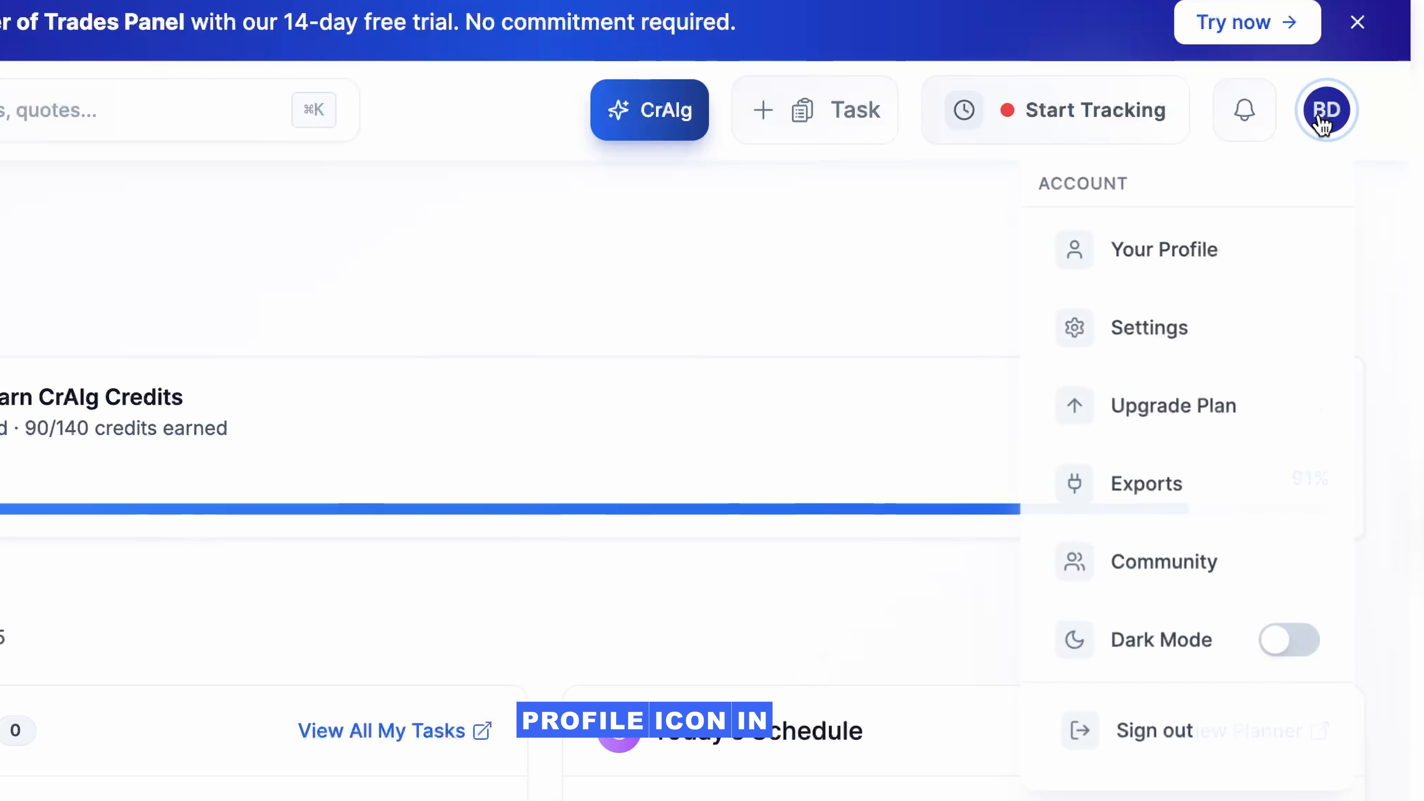
pyautogui.click(1167, 330)
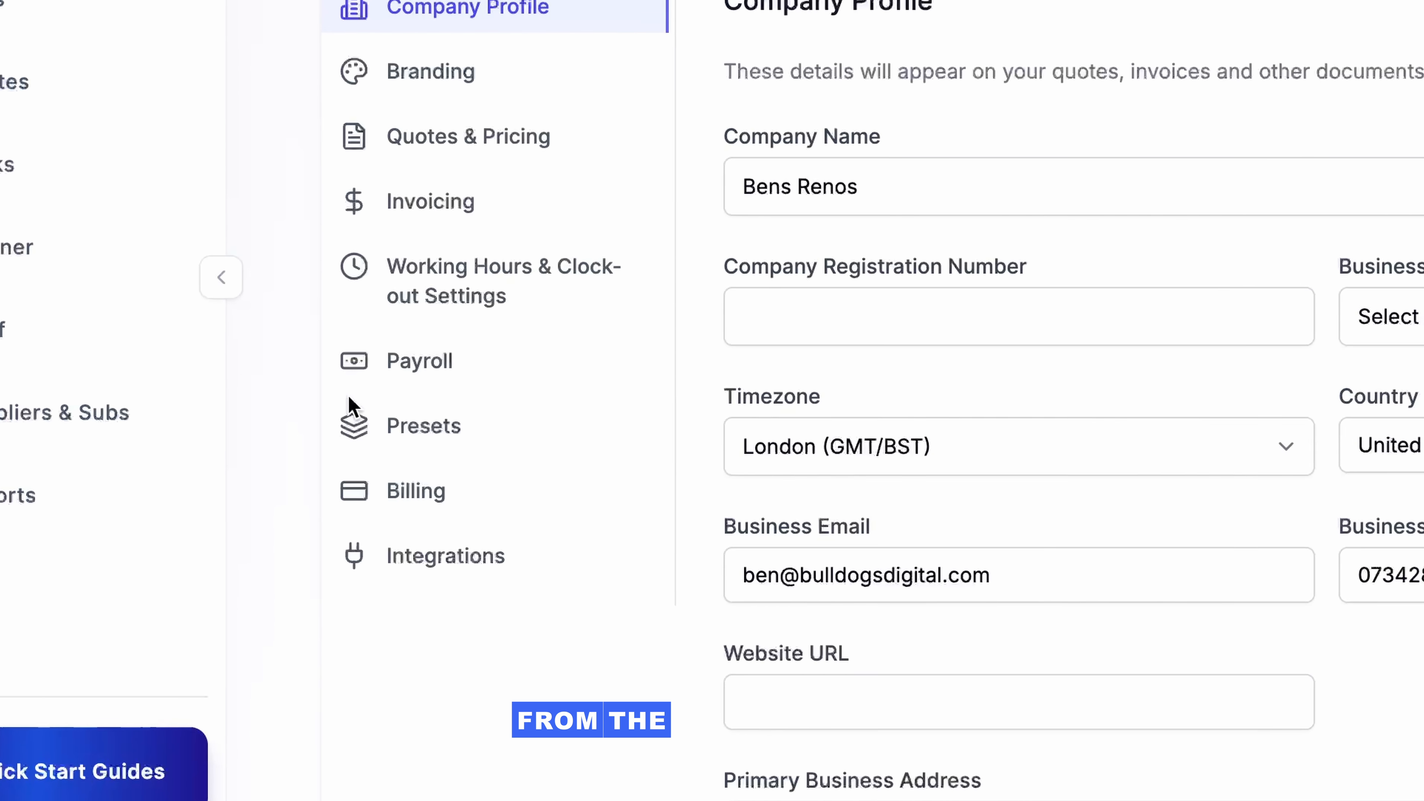
pyautogui.click(364, 426)
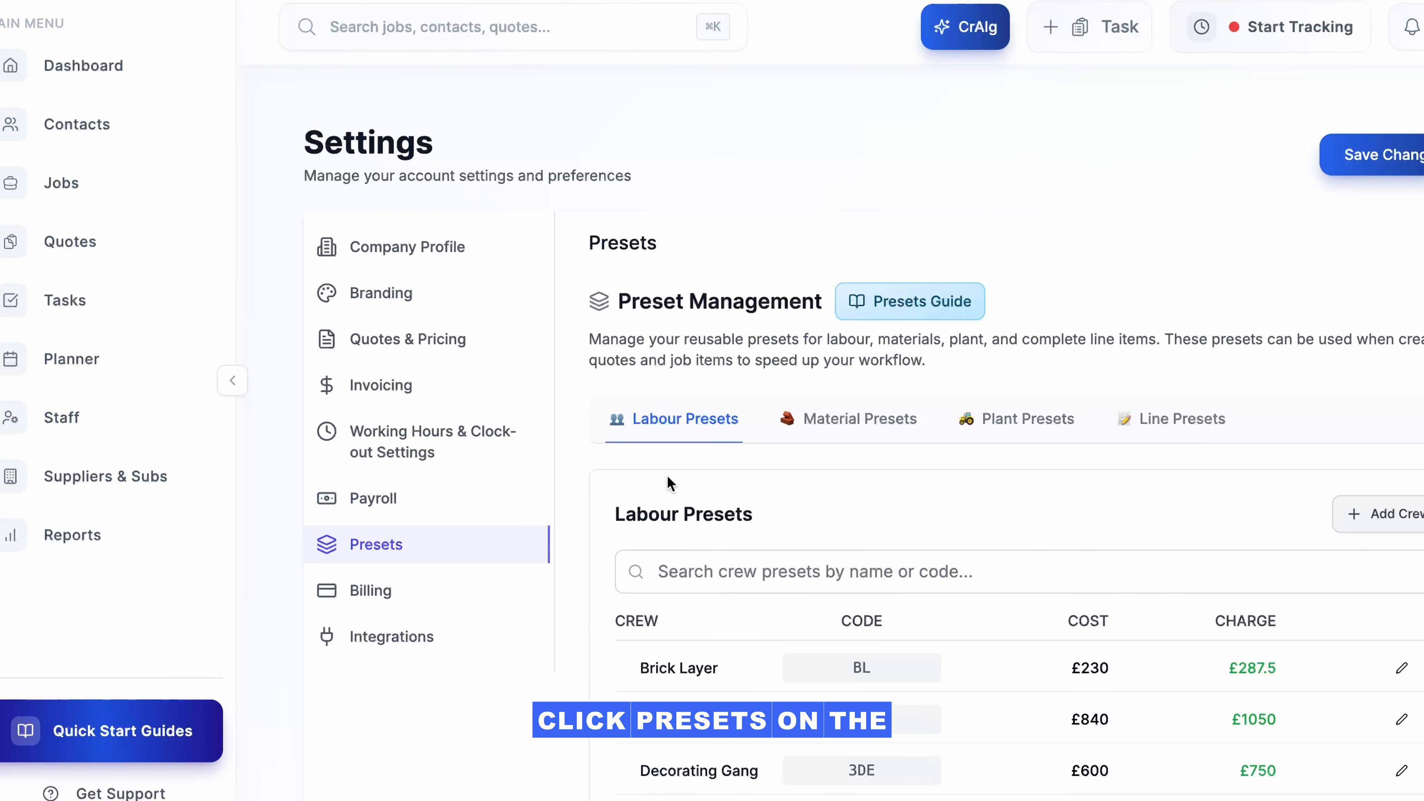
pyautogui.scroll(-1, 1402, 455)
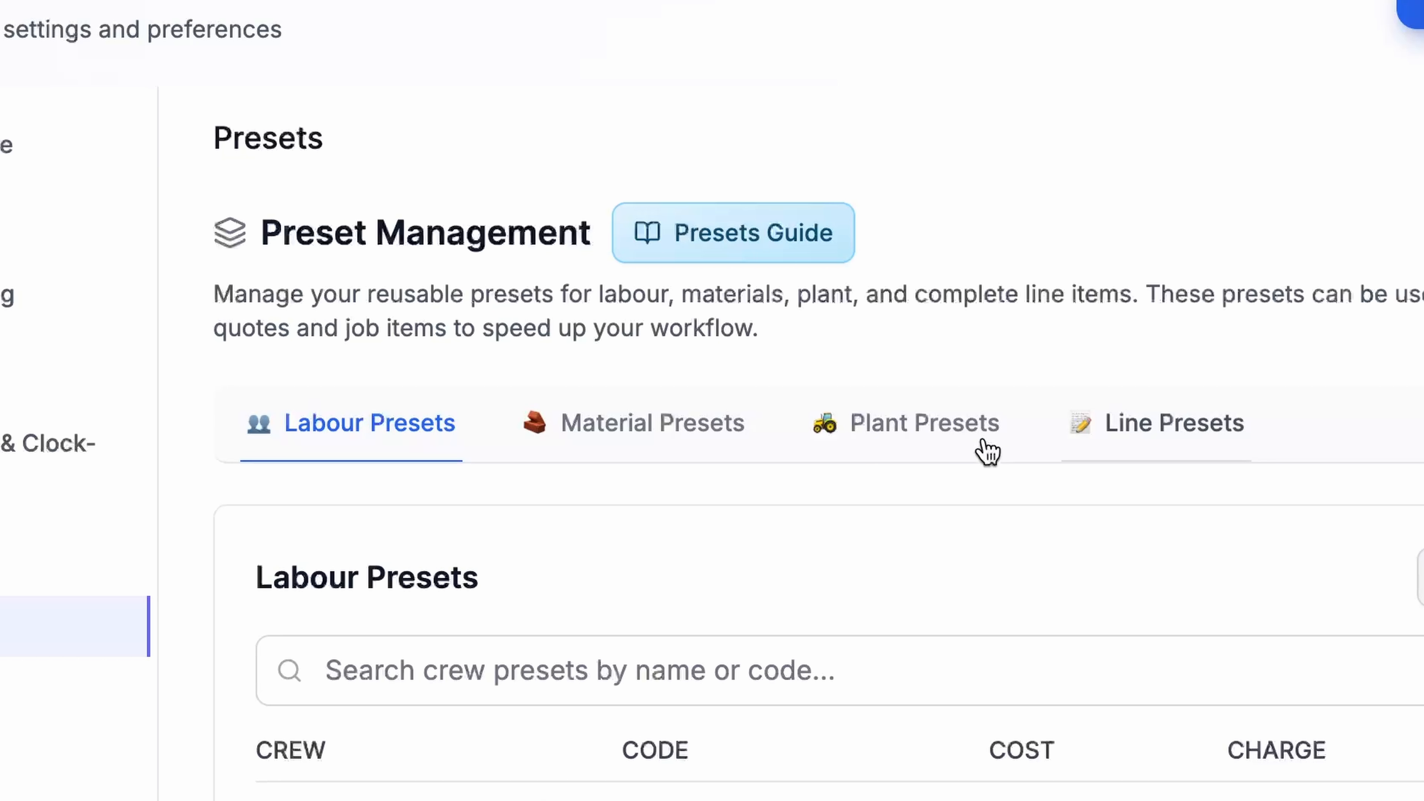
# Step: Start a new material preset named FLB Brick with the code FLBRK
pyautogui.click(664, 432)
pyautogui.click(1236, 417)
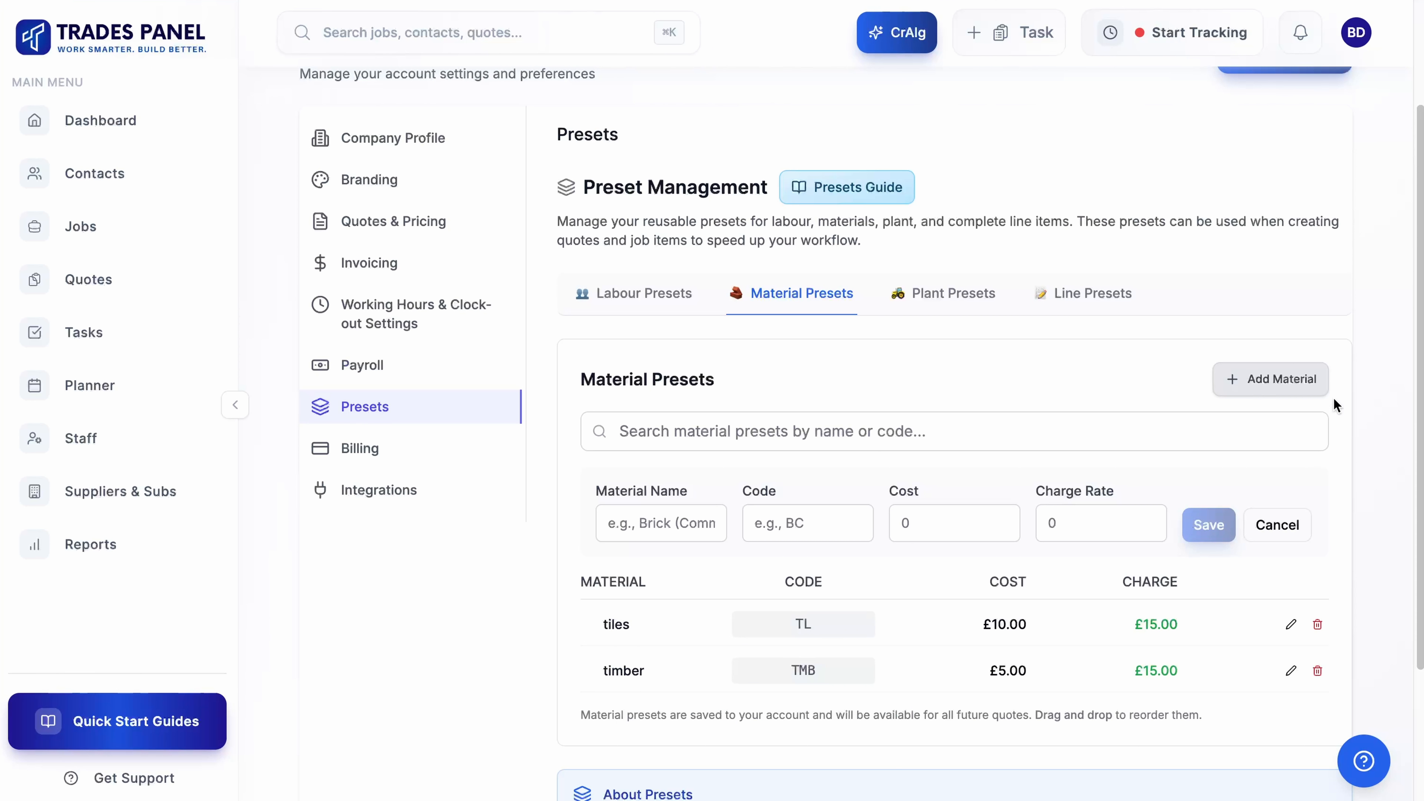
pyautogui.scroll(-2, 1375, 417)
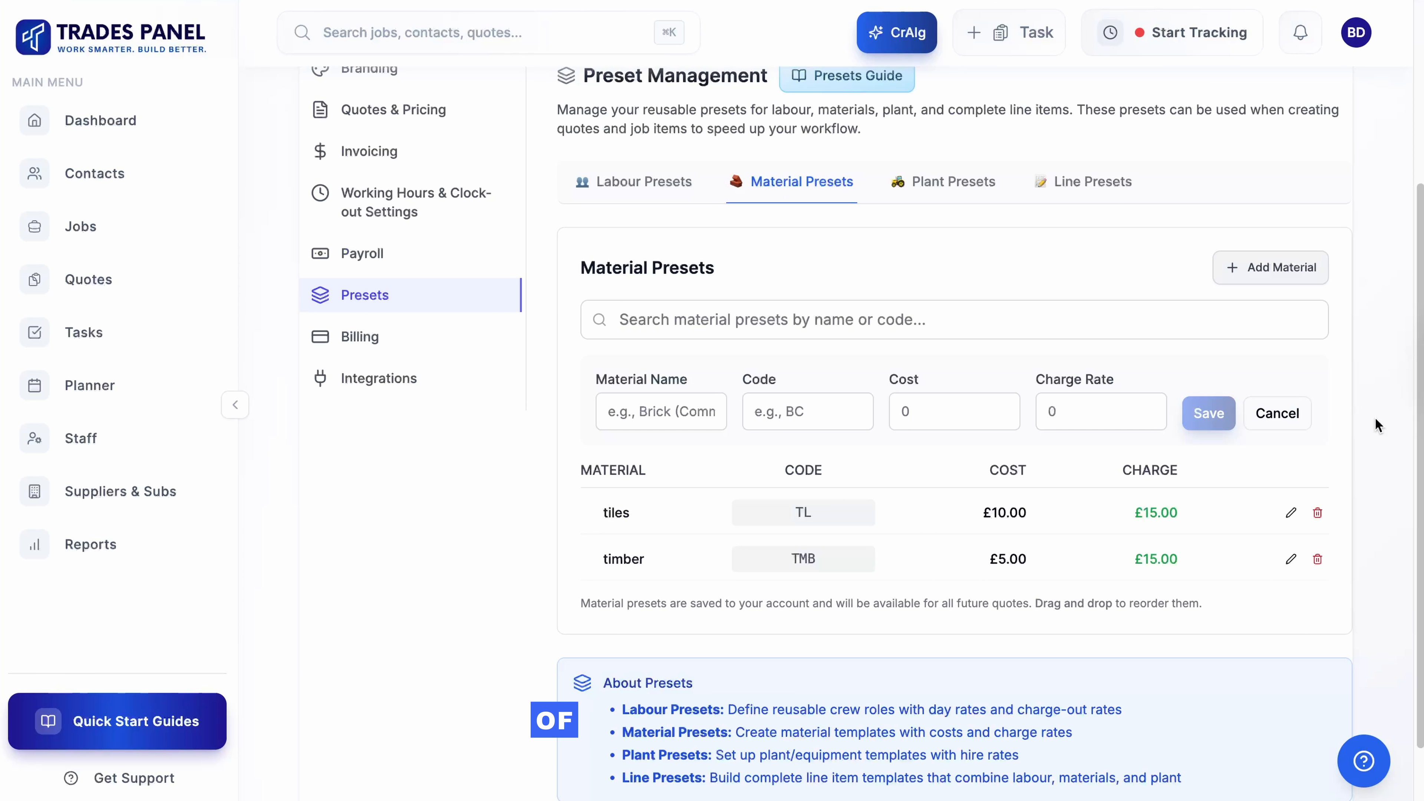
pyautogui.click(676, 412)
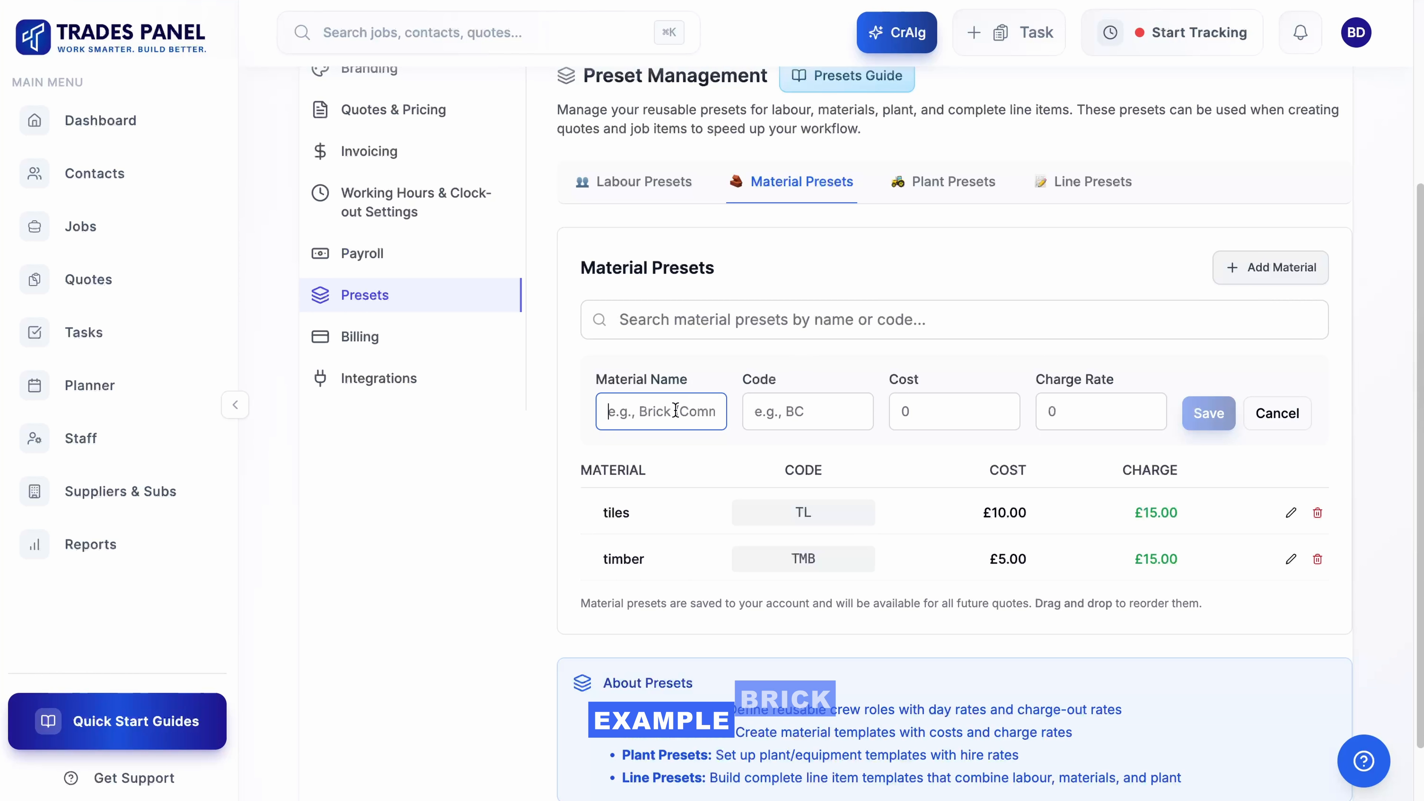
pyautogui.write('FLB Brick')
pyautogui.press('Tab')
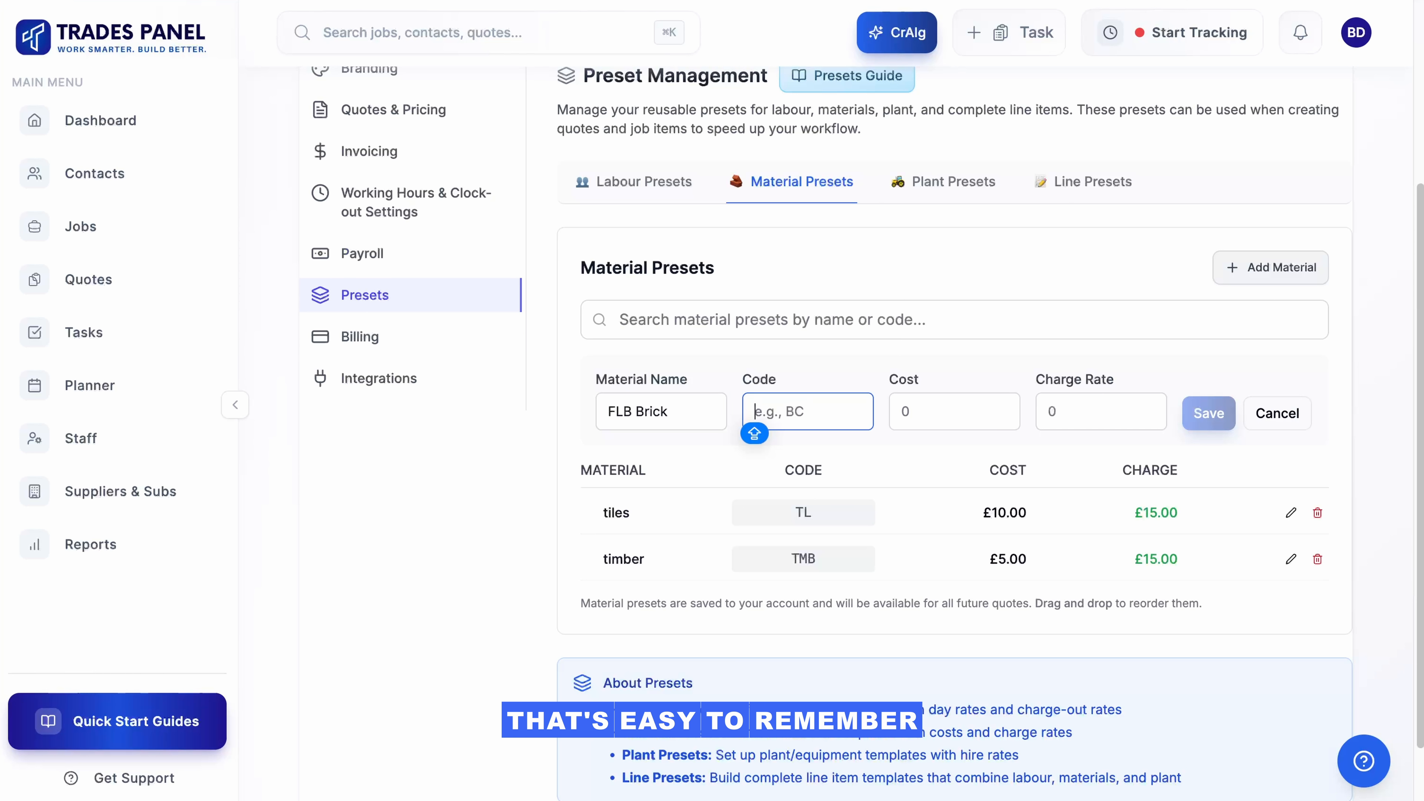
pyautogui.write('FLBRK')
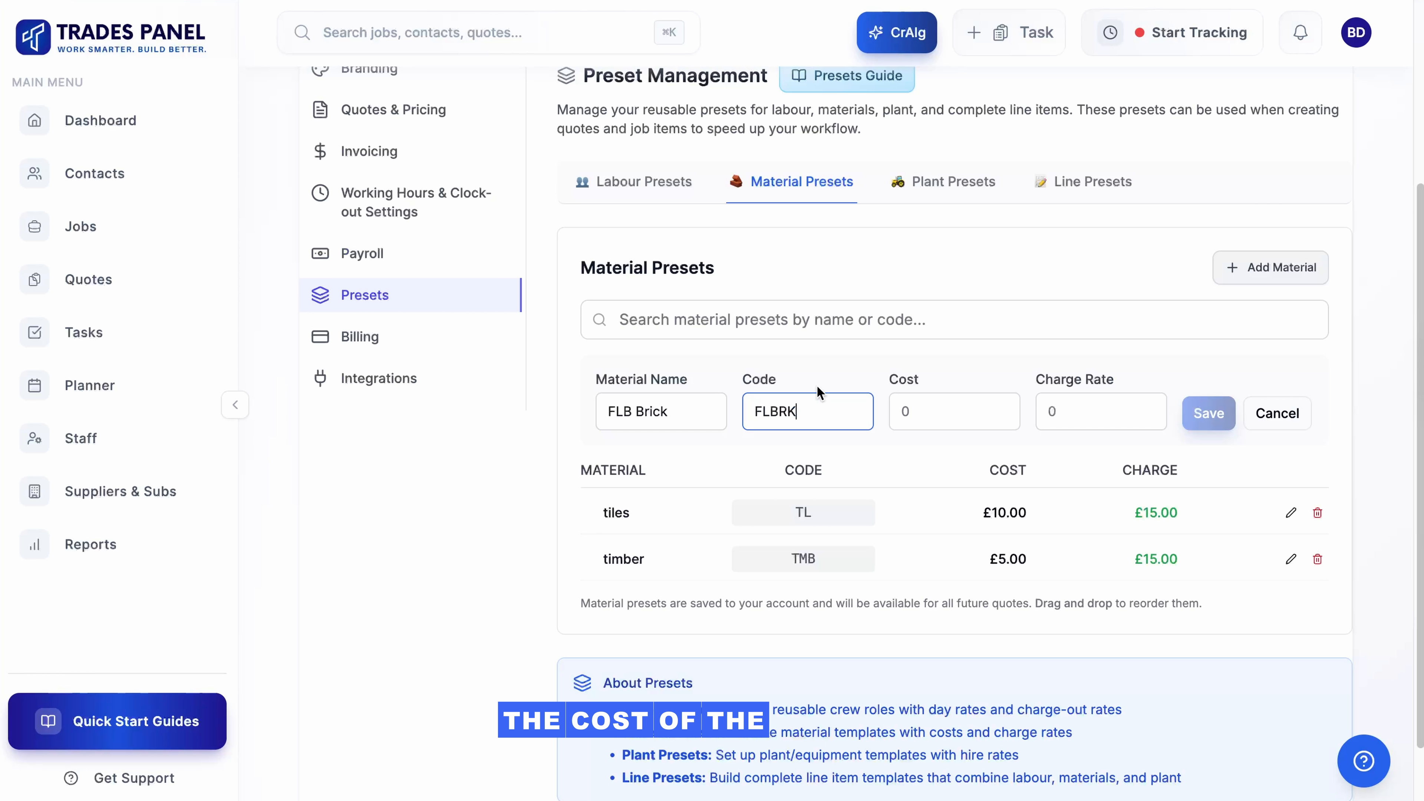
# Step: Set the FLB Brick preset's cost to 1.55 and charge rate to 1.65, and save it
pyautogui.click(918, 410)
pyautogui.write('1.55')
pyautogui.press('Tab')
pyautogui.write('1.65')
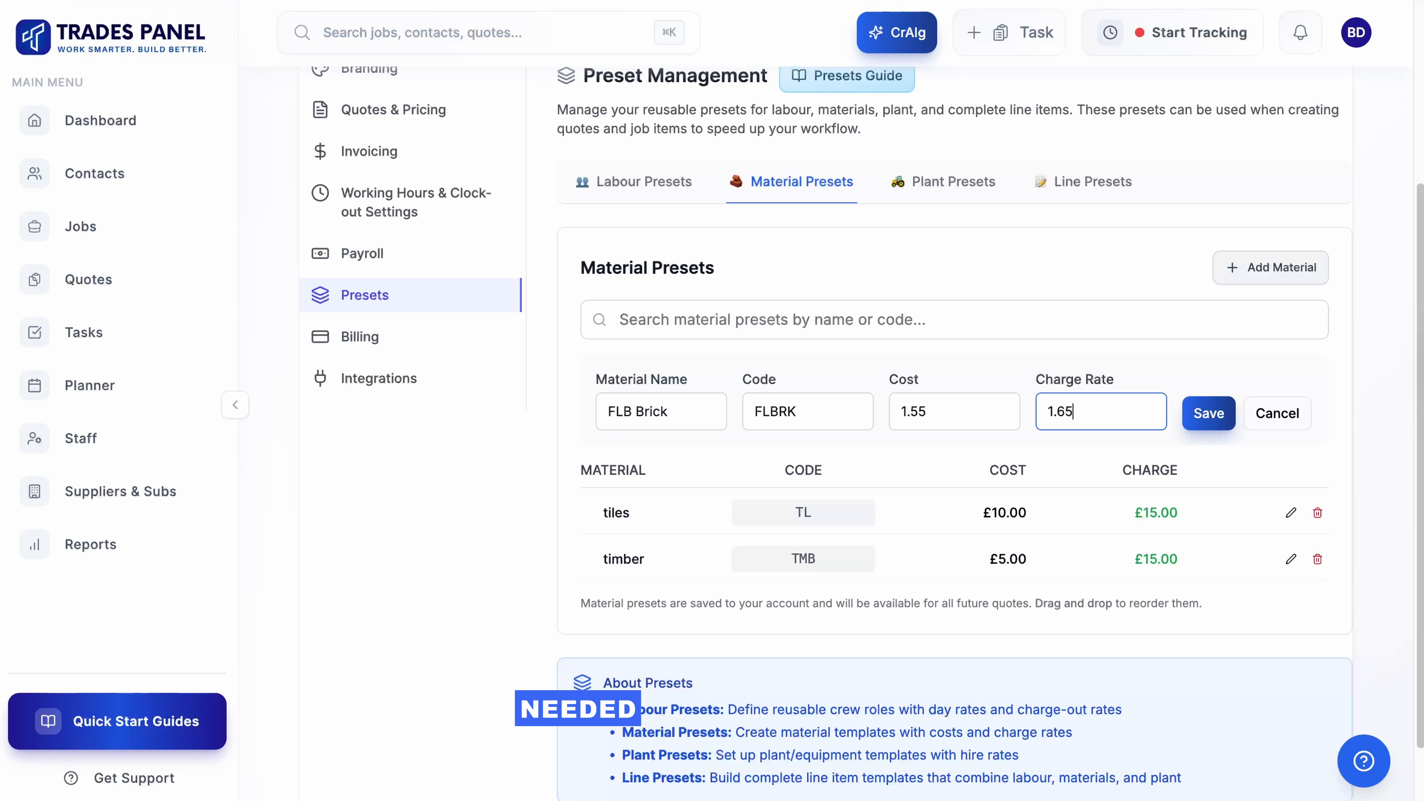
pyautogui.click(1208, 413)
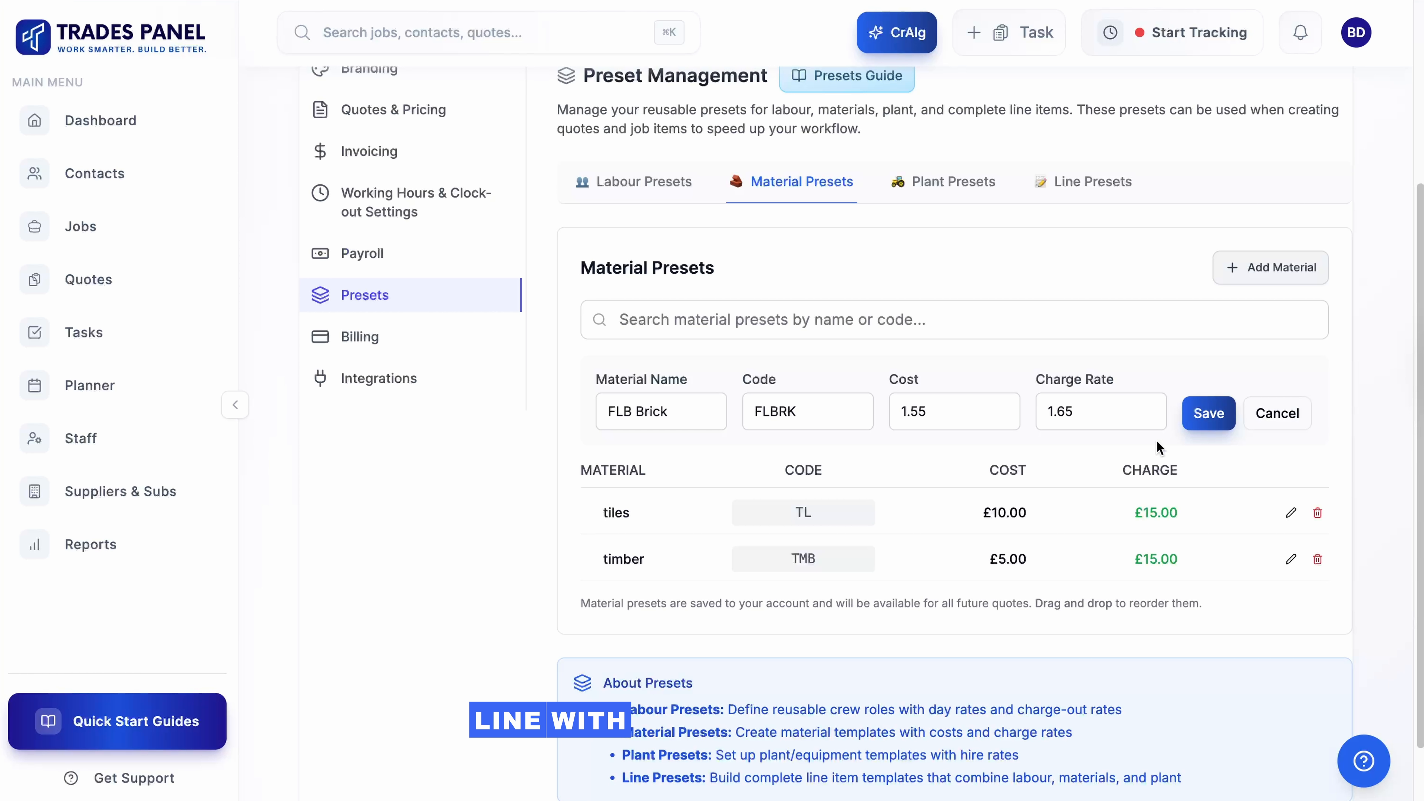
pyautogui.click(1209, 413)
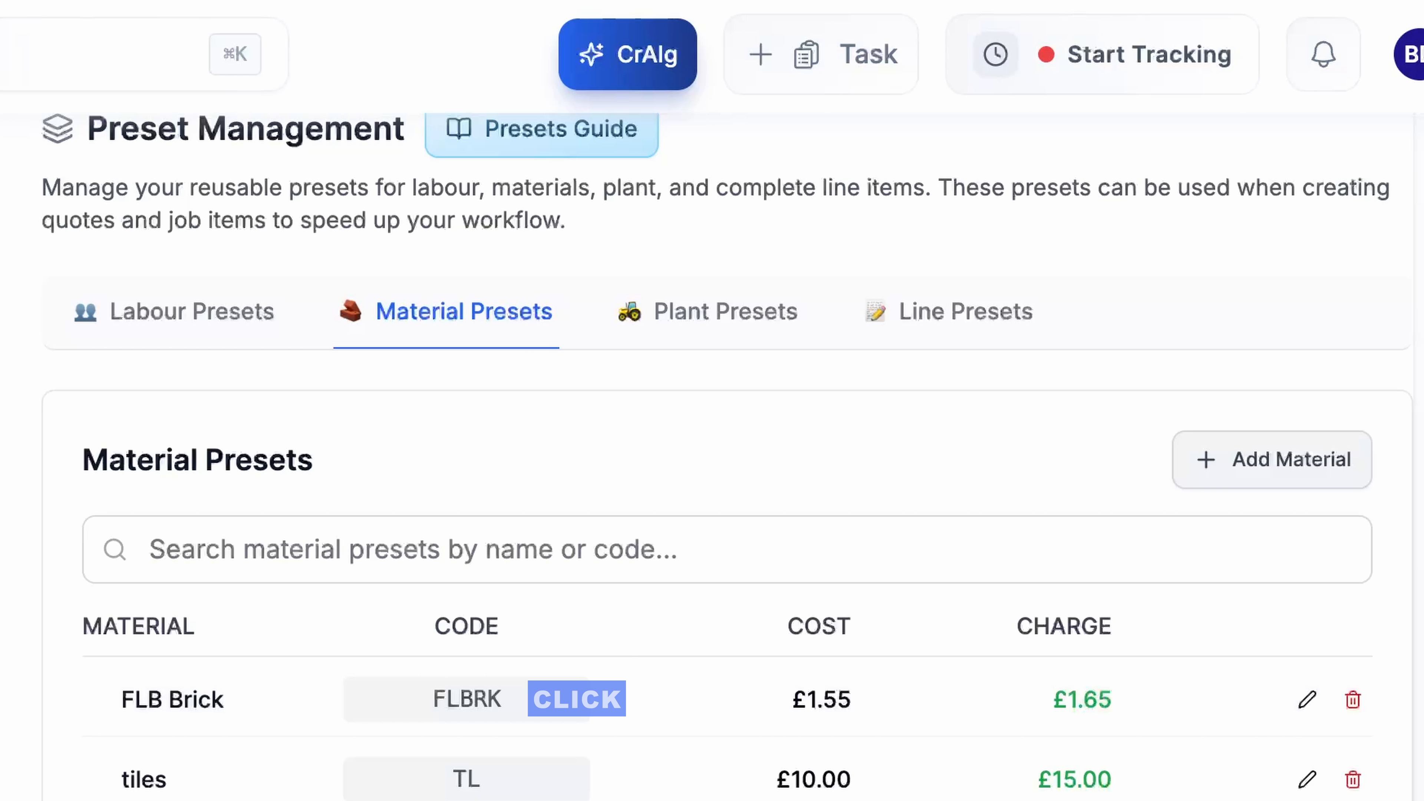
# Step: Start a new preset among the line presets
pyautogui.click(890, 325)
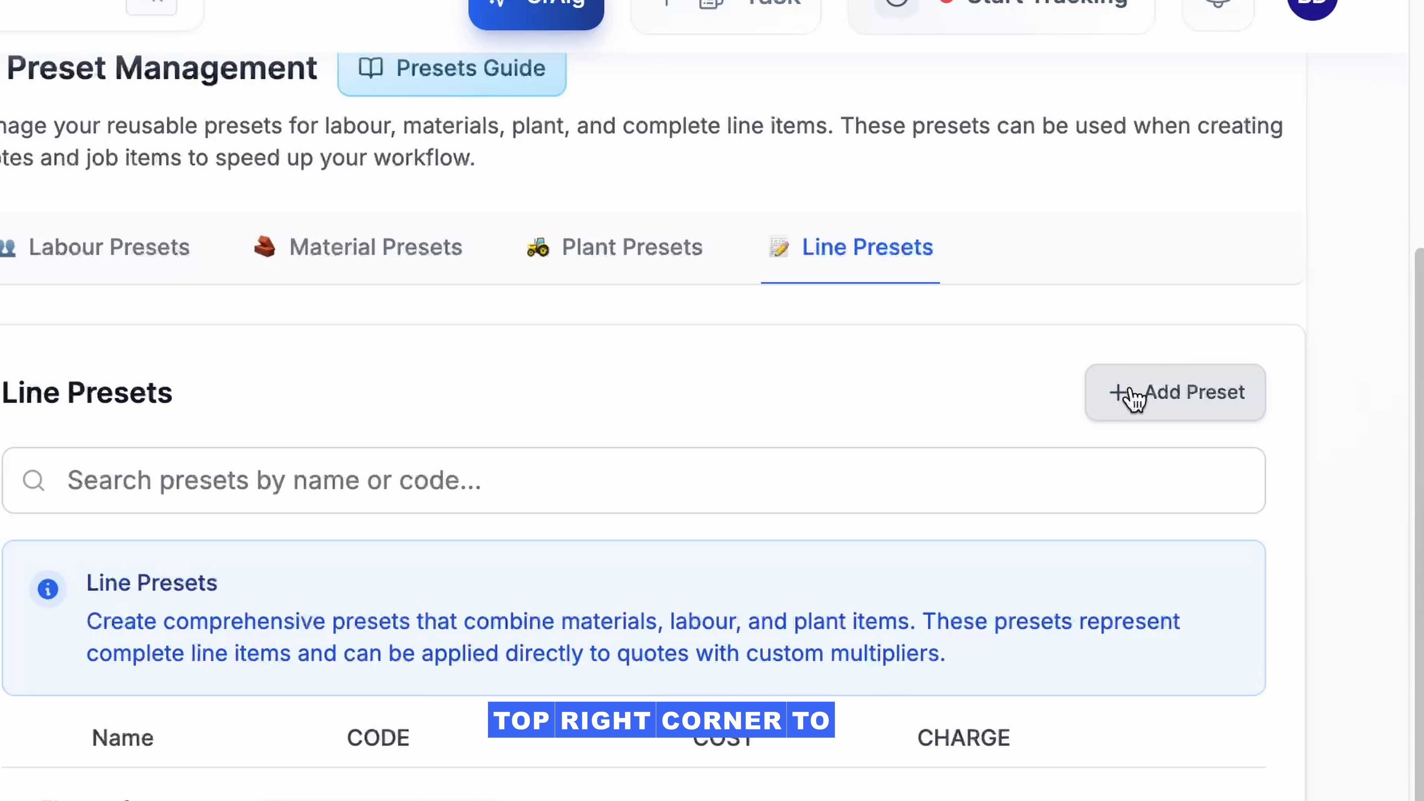
pyautogui.click(1132, 398)
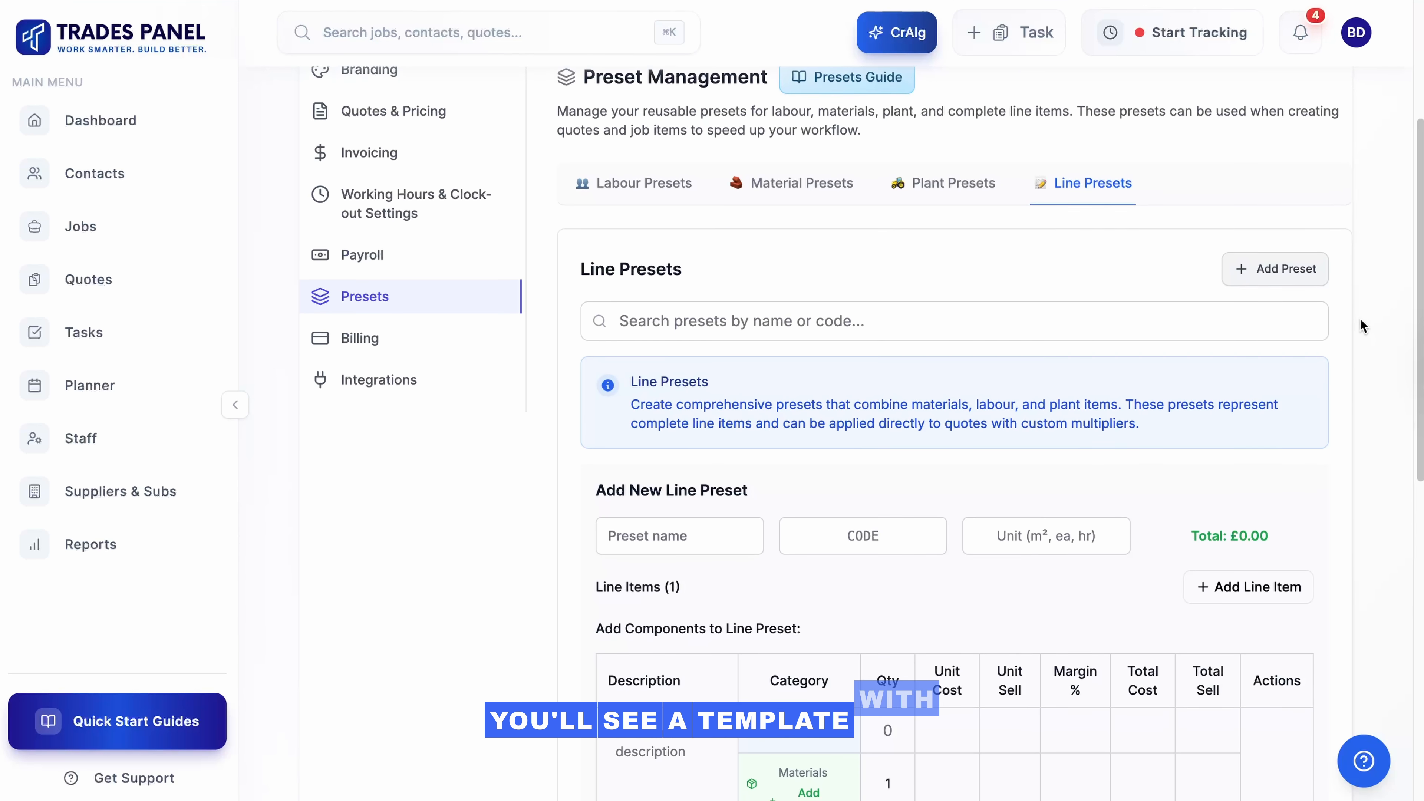
pyautogui.scroll(-3, 1338, 397)
pyautogui.scroll(-2, 1360, 317)
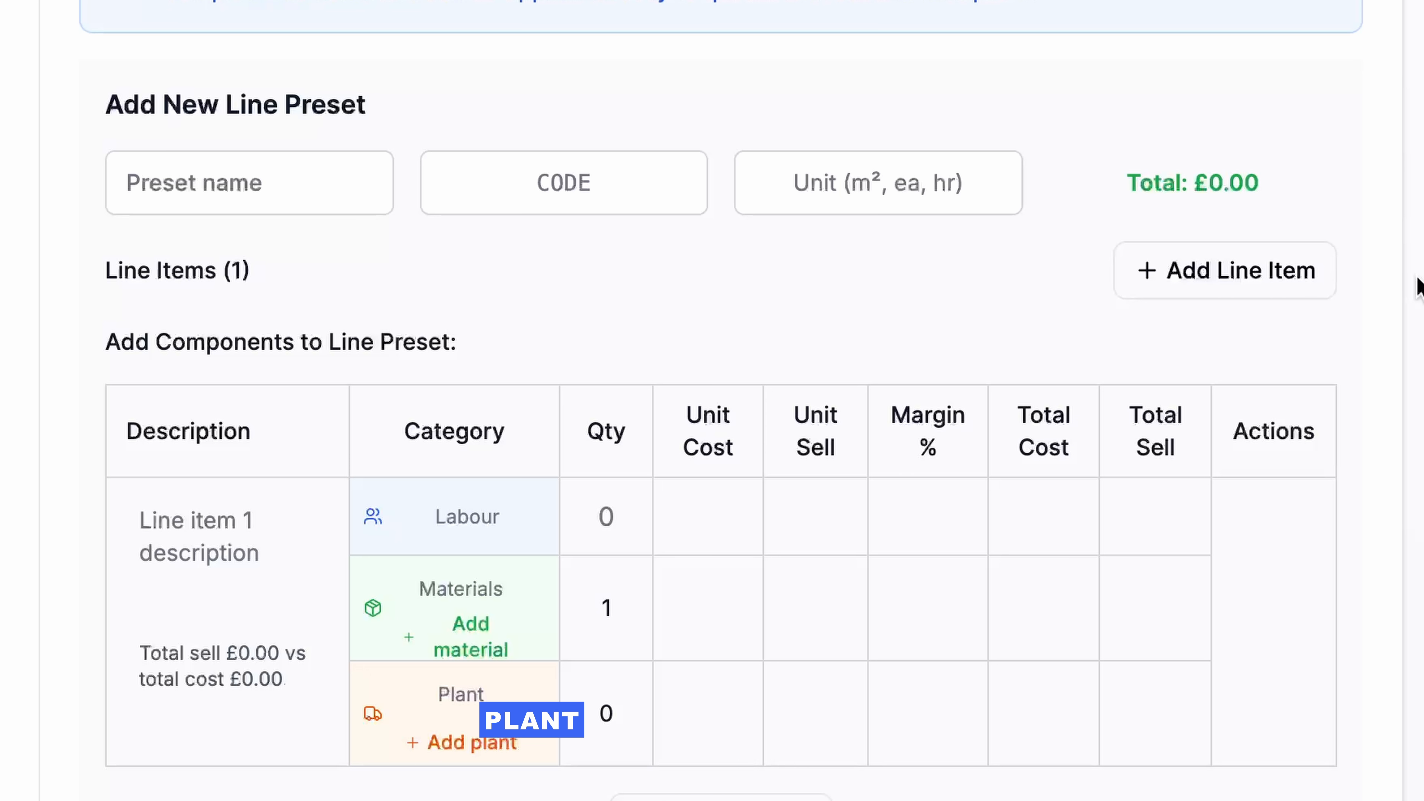
# Step: Name the new line preset Retaining wall and give it the code RTW and the unit m2
pyautogui.click(348, 171)
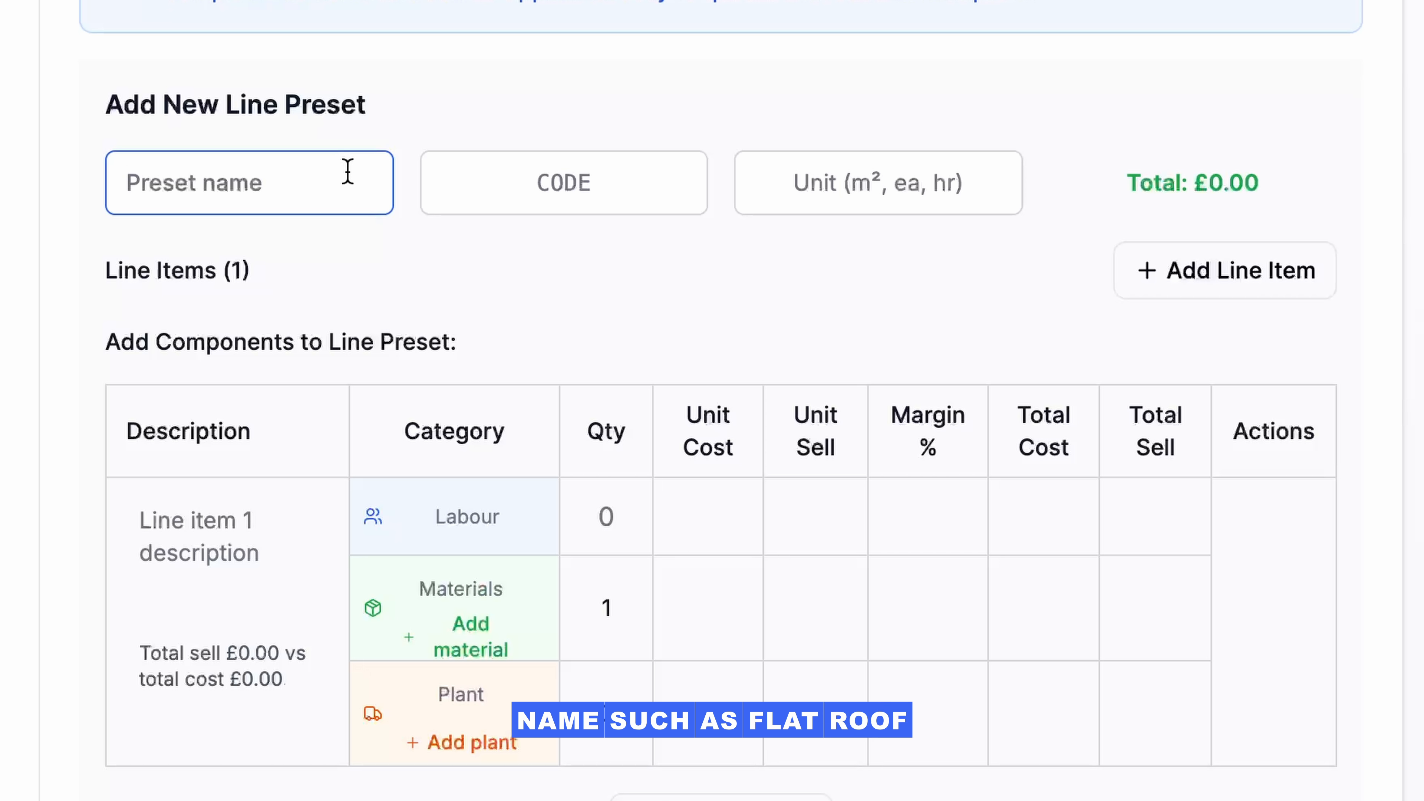
pyautogui.write('Retaining wall')
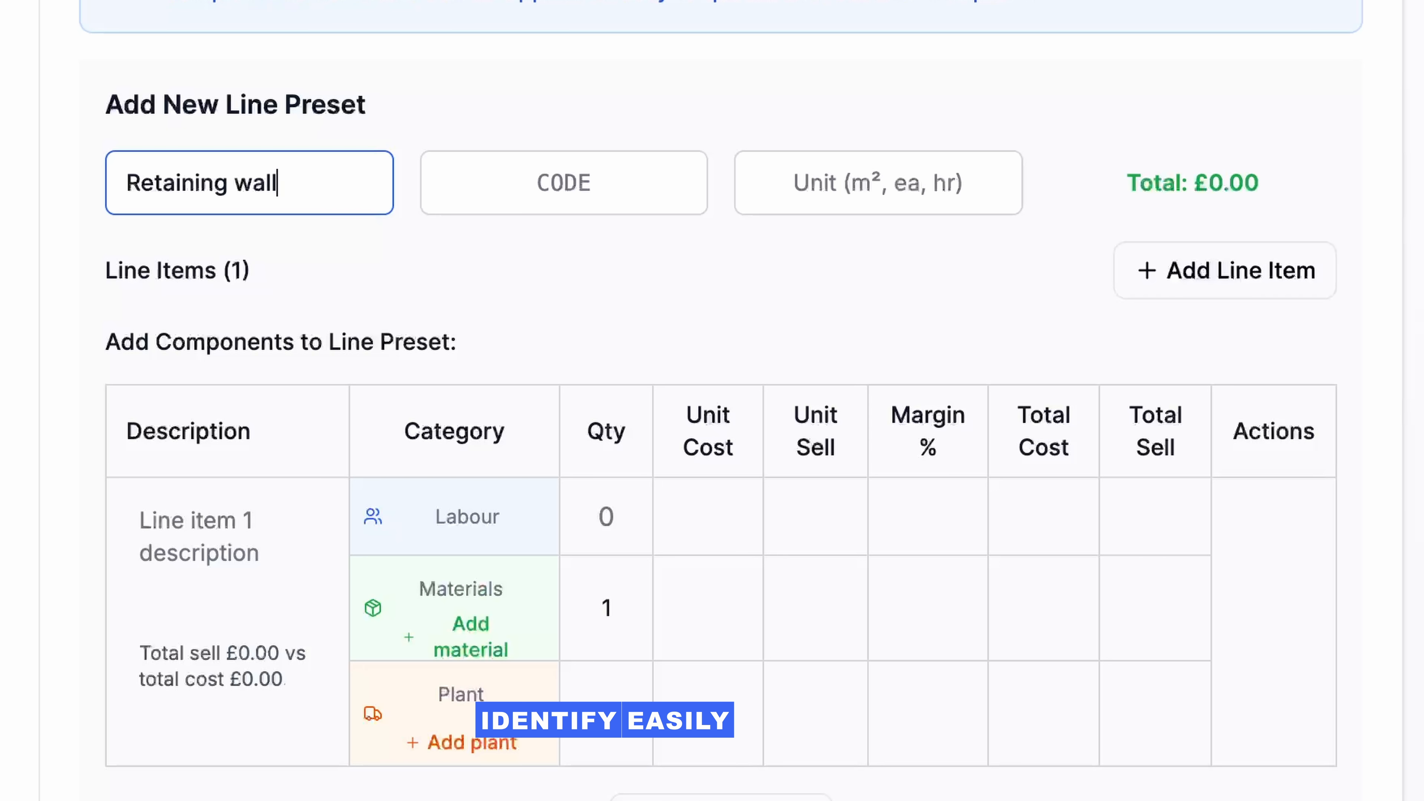
pyautogui.click(555, 188)
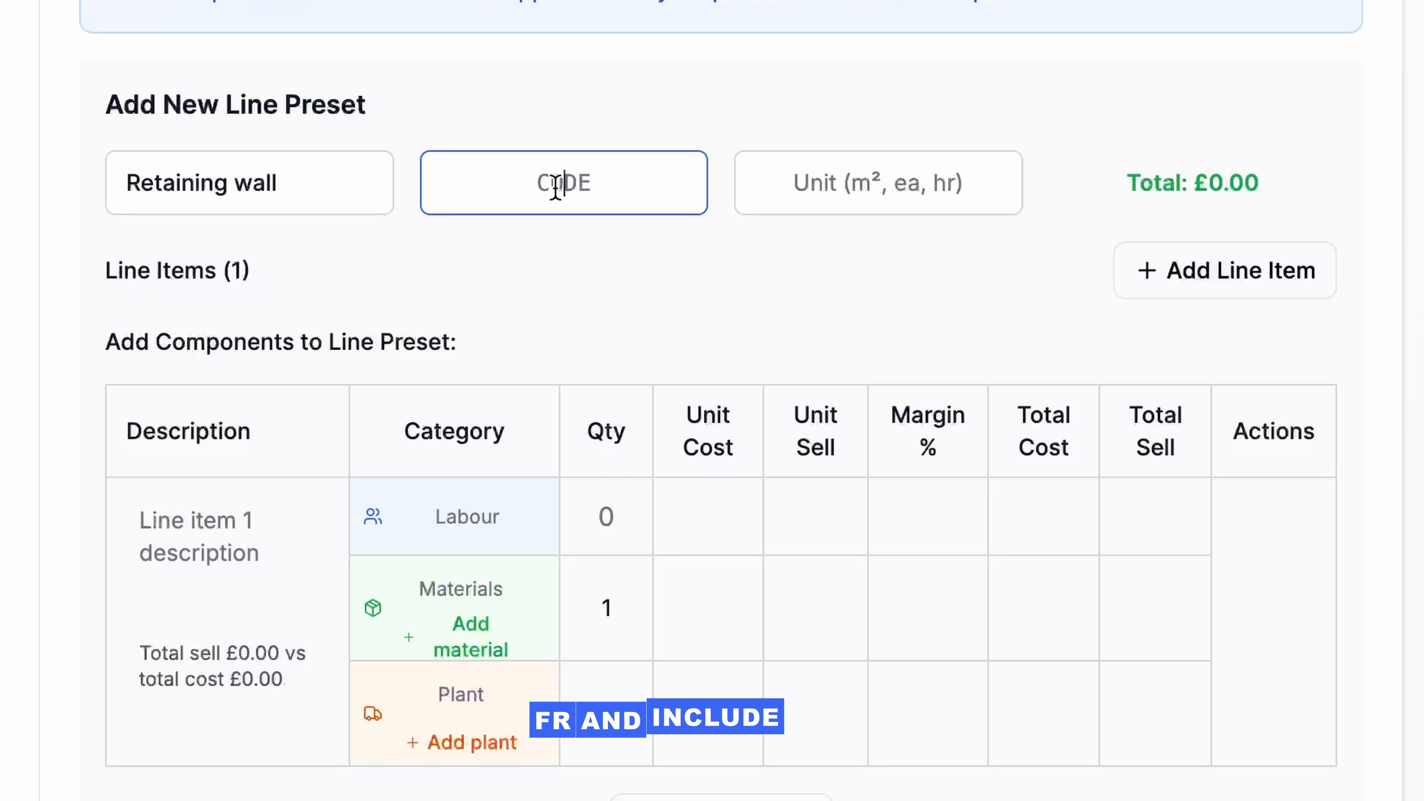
pyautogui.write('RTW')
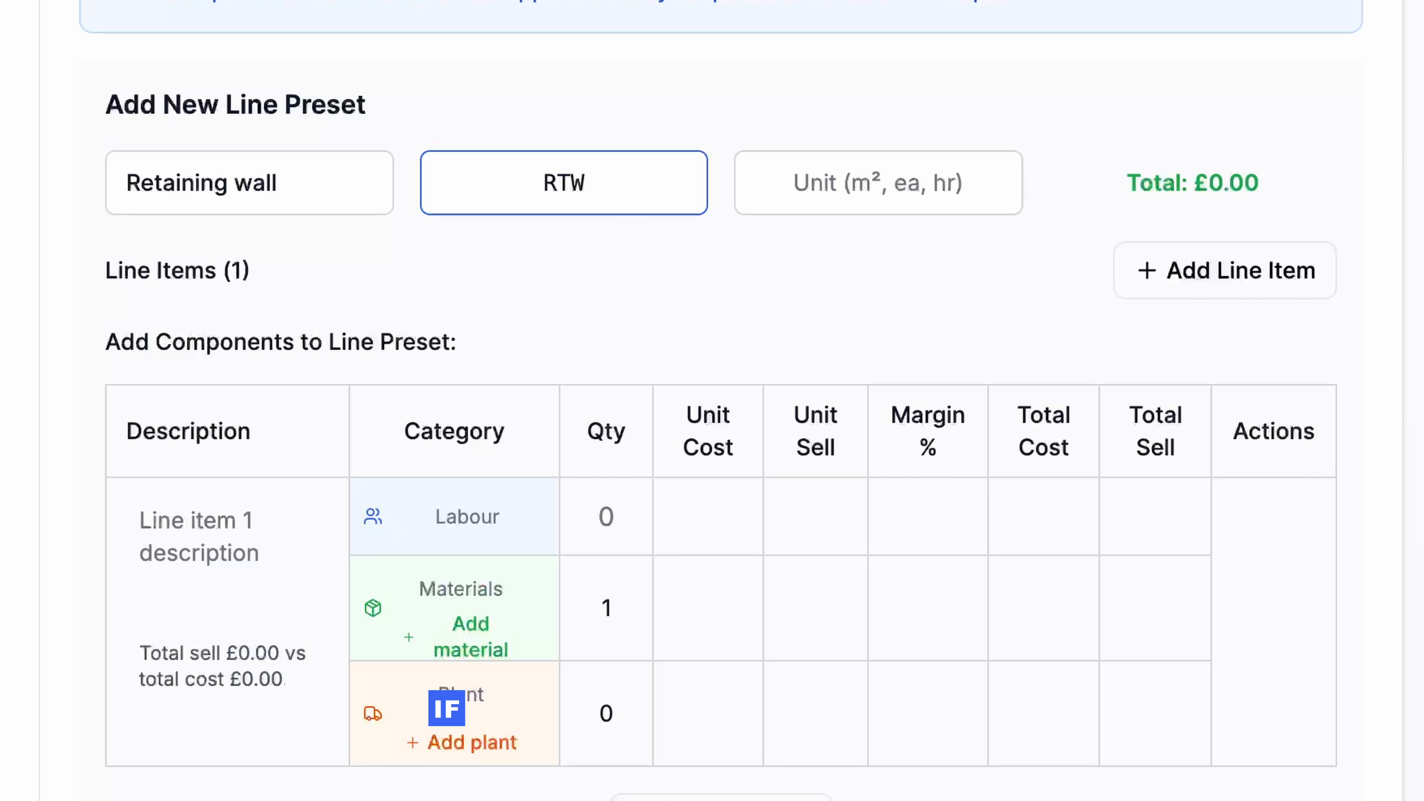
pyautogui.click(860, 185)
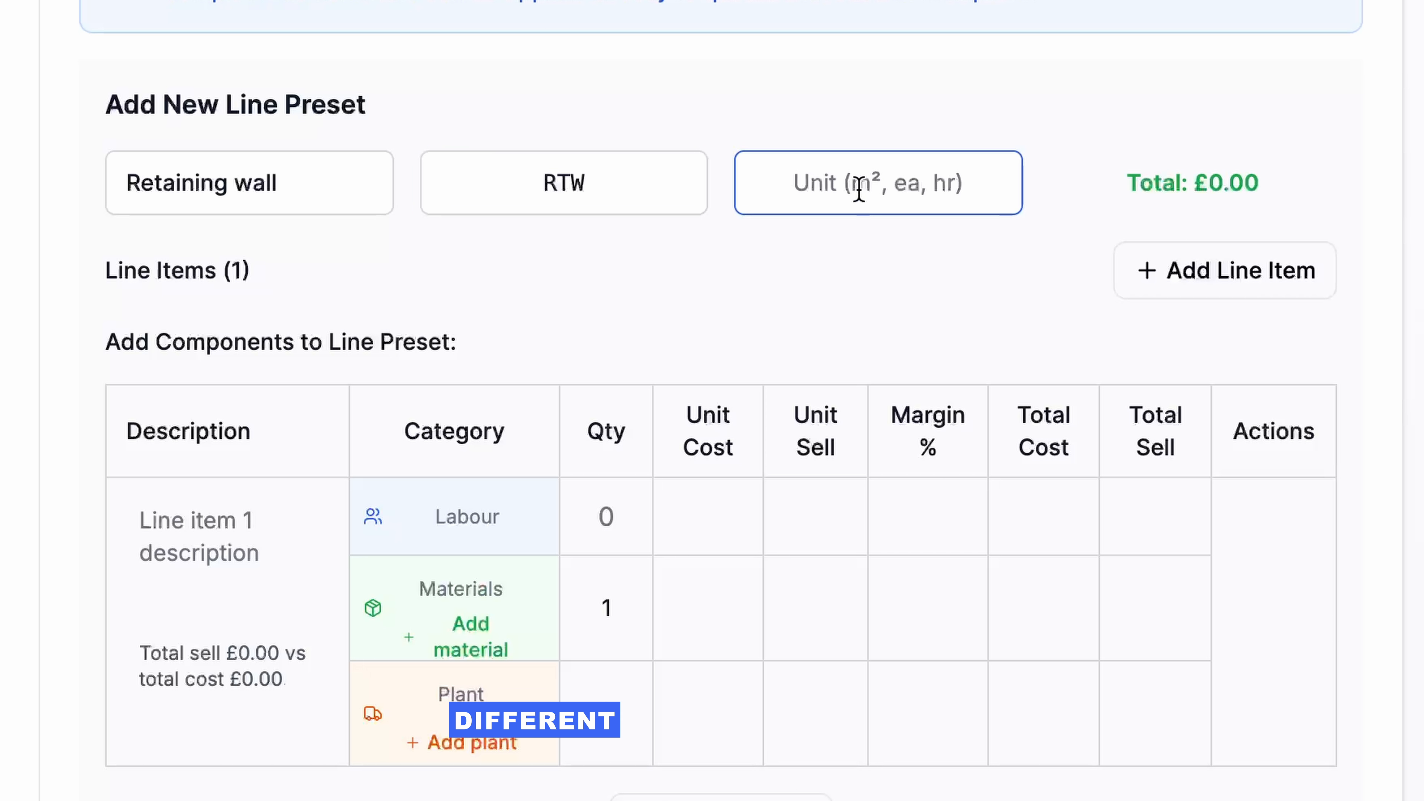
pyautogui.write('m2')
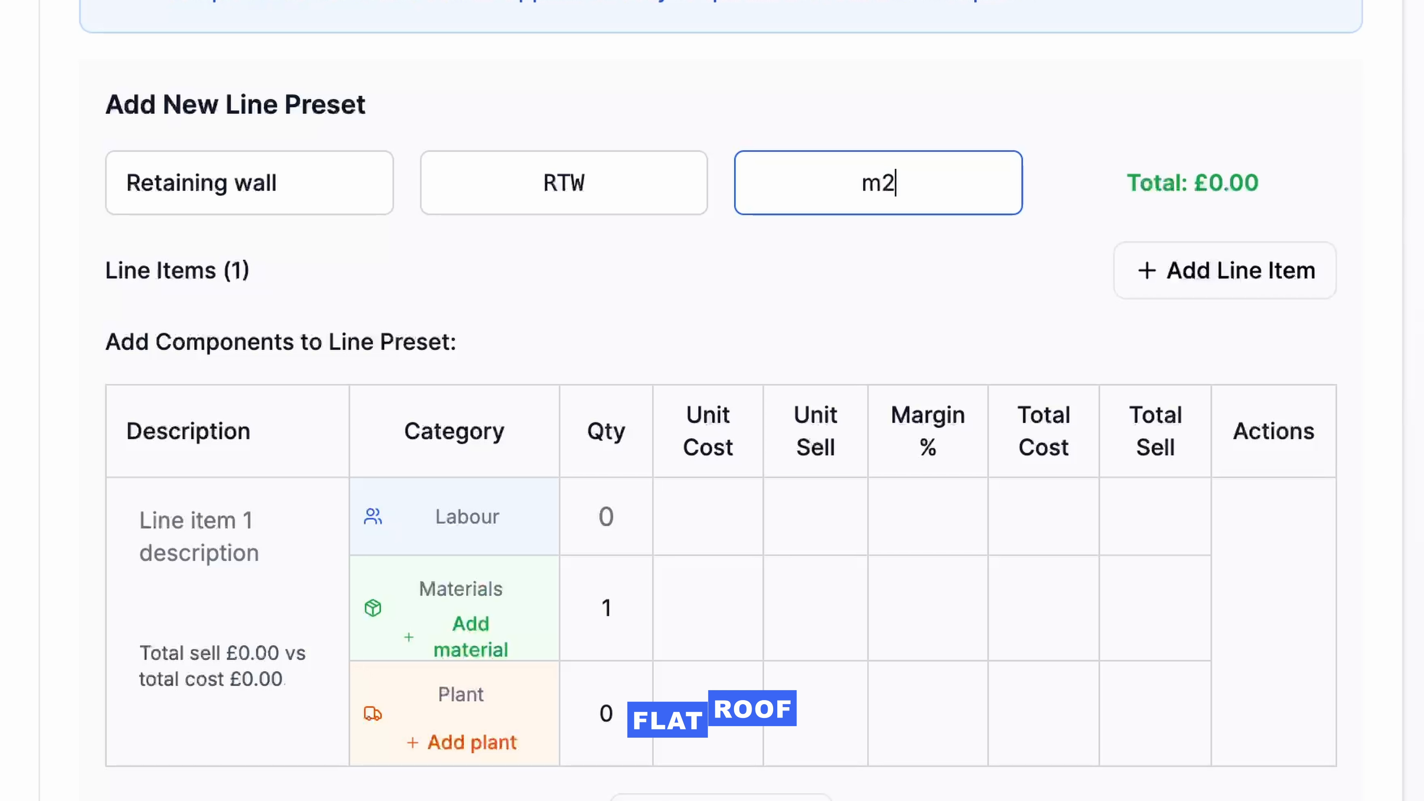
# Step: Describe the first line item as 7N Hollow Concrete Blocks (440×215×215mm)
pyautogui.click(257, 541)
pyautogui.write('Concrete Blocks (440×215×215mm)')
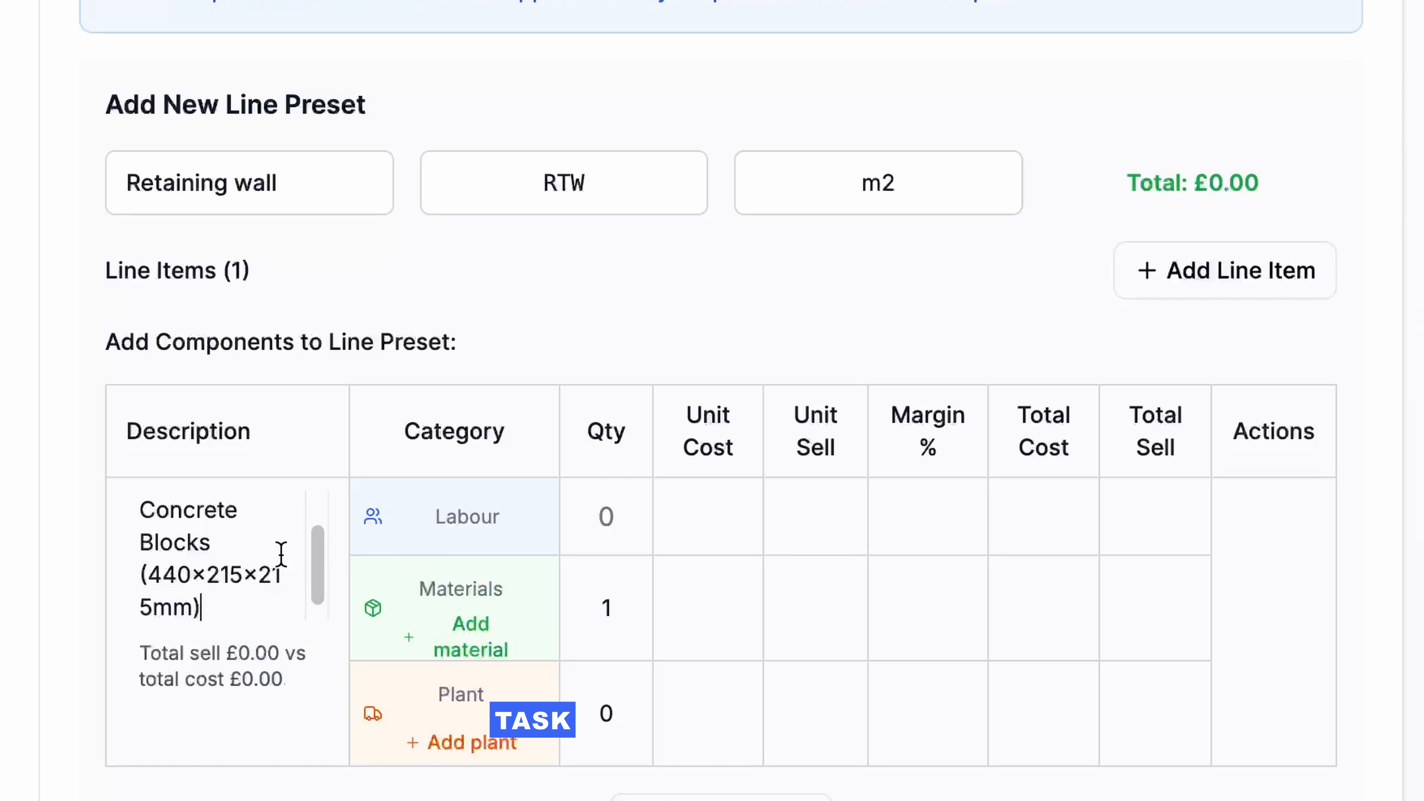
pyautogui.scroll(1, 255, 553)
# Step: Assign the Bricklaying Gang as the first line item's labour with a quantity of 1d
pyautogui.click(475, 518)
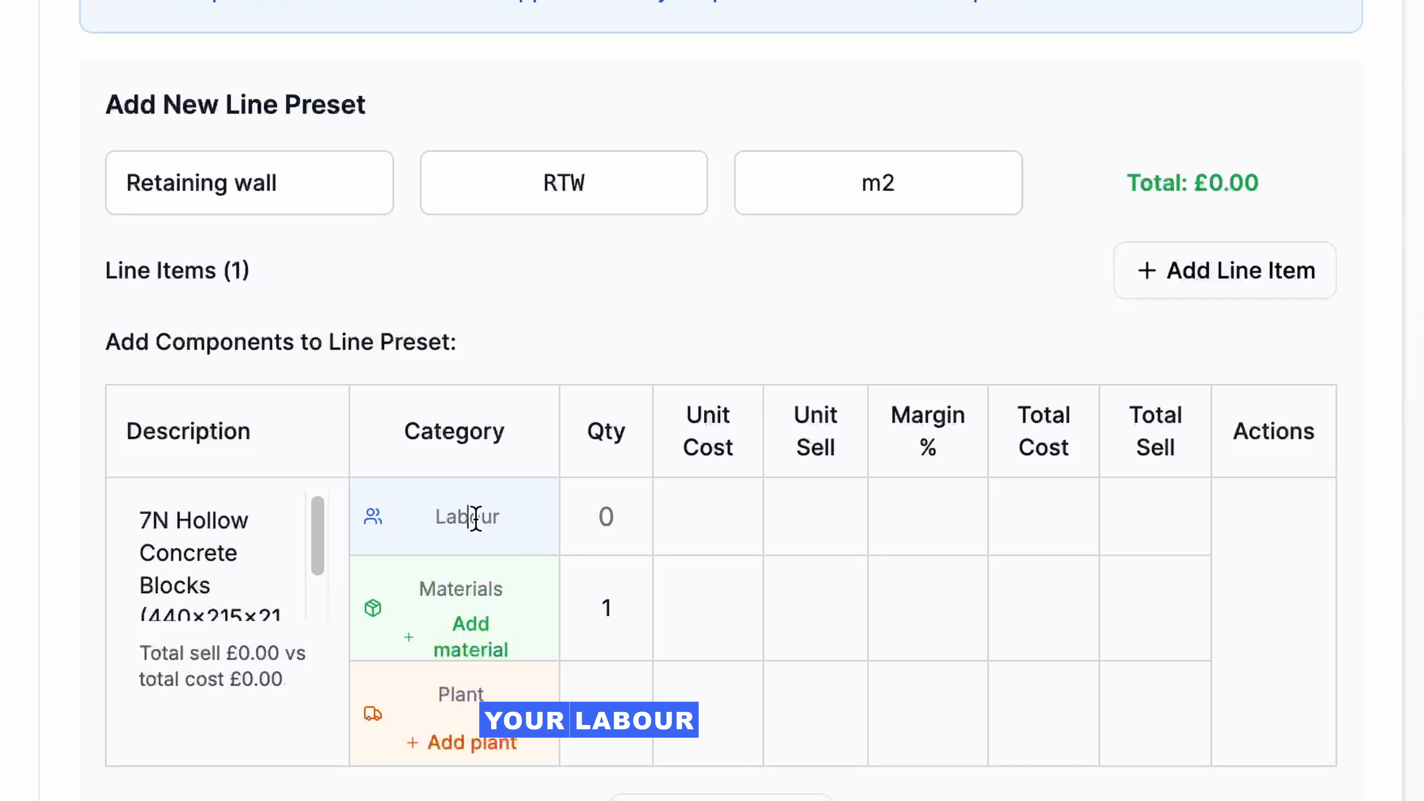
pyautogui.write('brick')
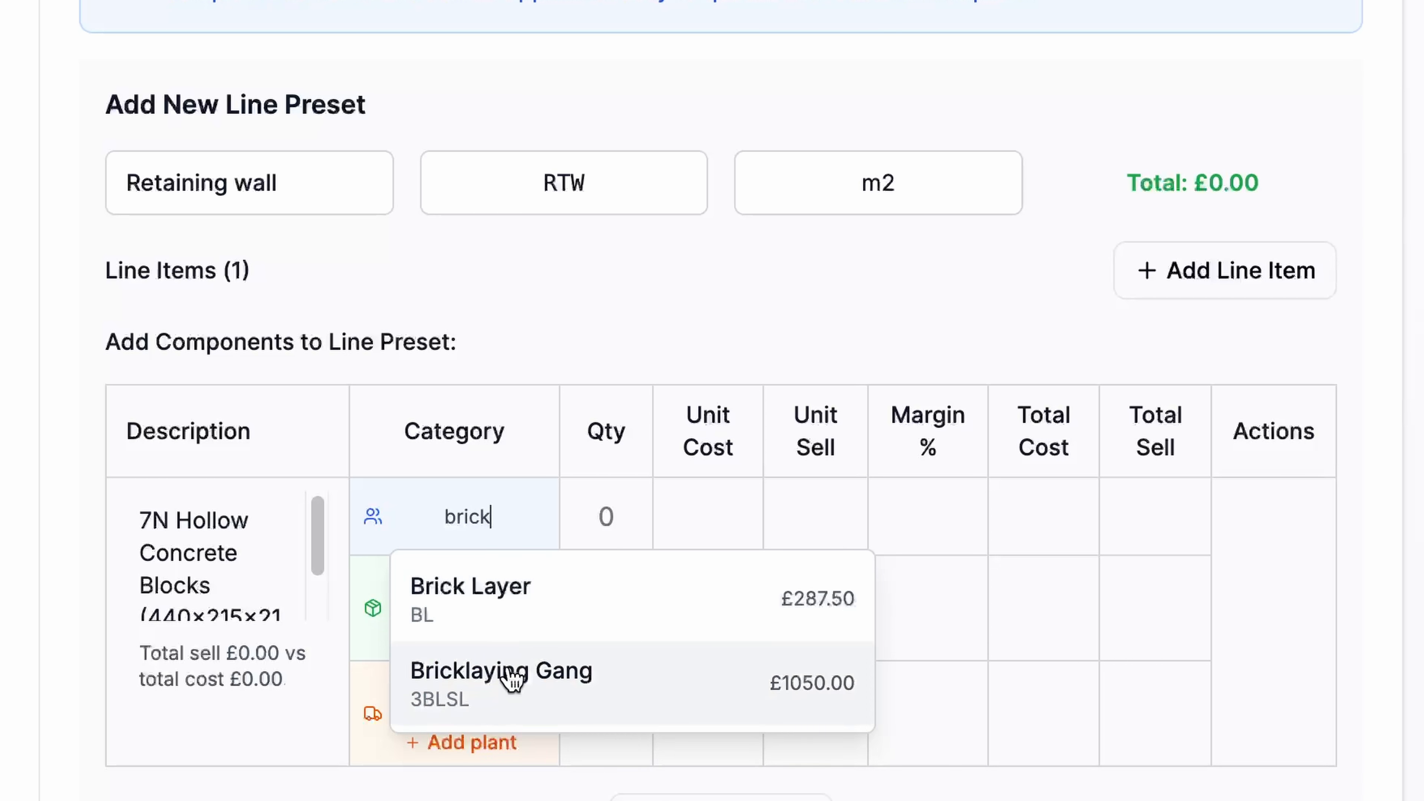
pyautogui.click(511, 681)
pyautogui.click(614, 517)
pyautogui.write('1d')
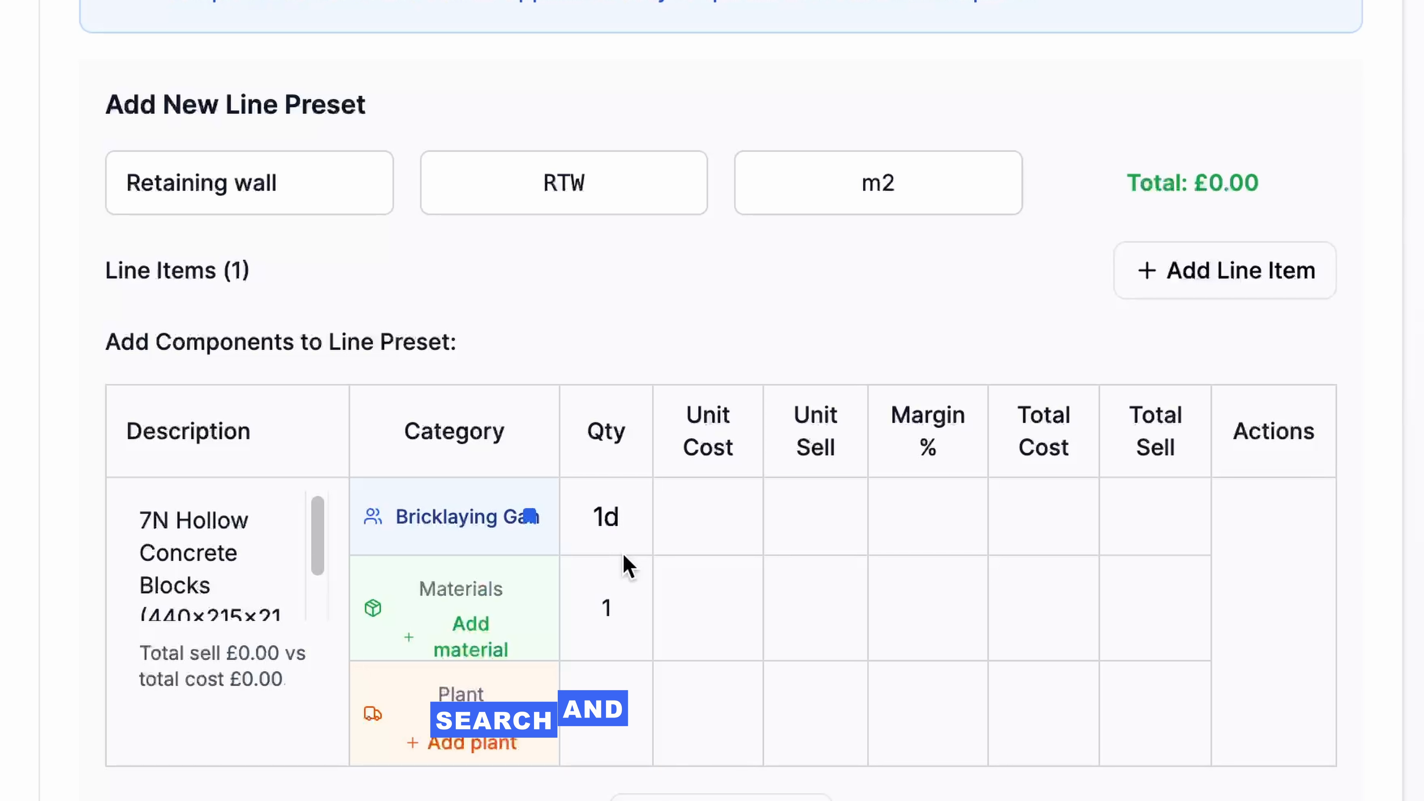
pyautogui.click(630, 590)
# Step: Enter Hallow concrete block as the line item's material and start creating a material preset from that name
pyautogui.scroll(-2, 626, 558)
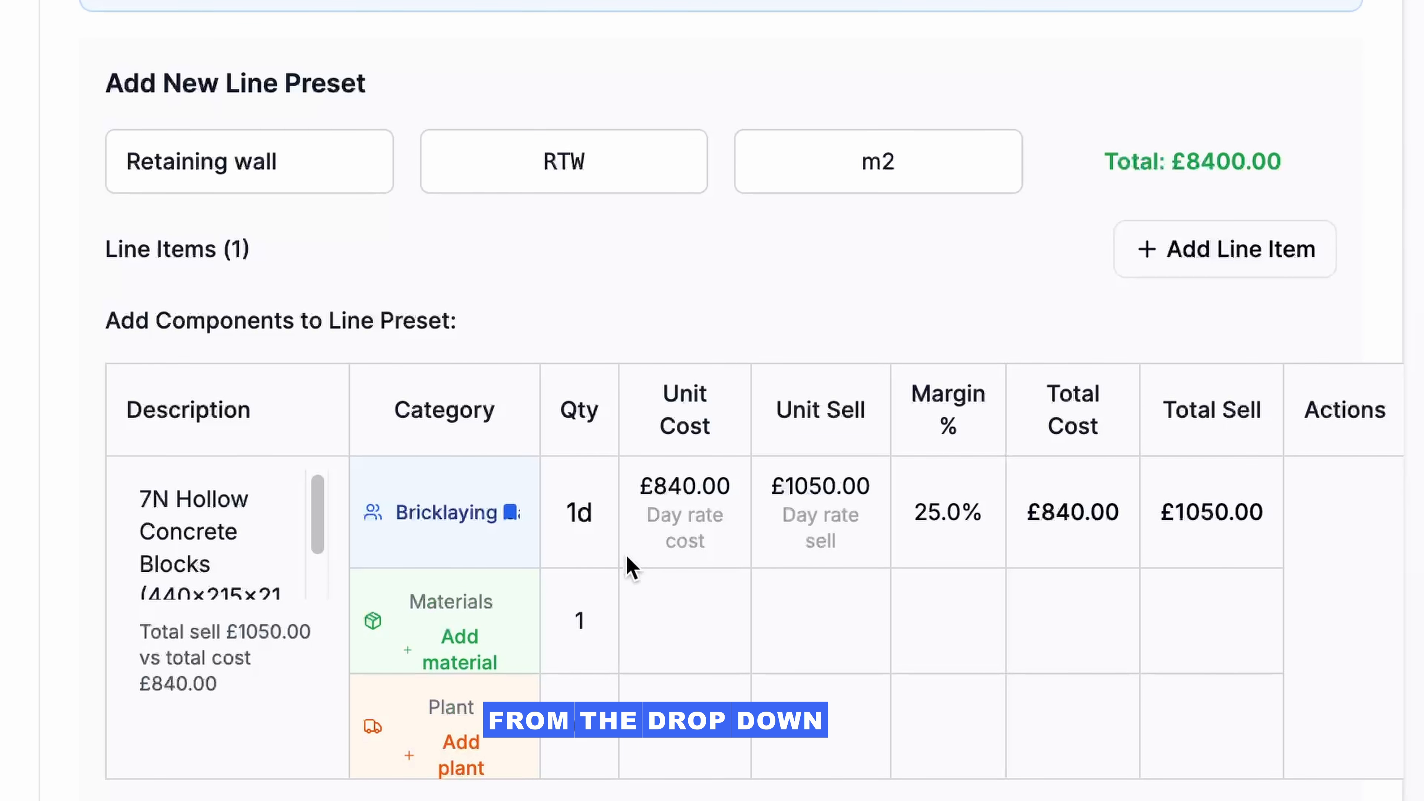
pyautogui.click(432, 499)
pyautogui.write('Hallow')
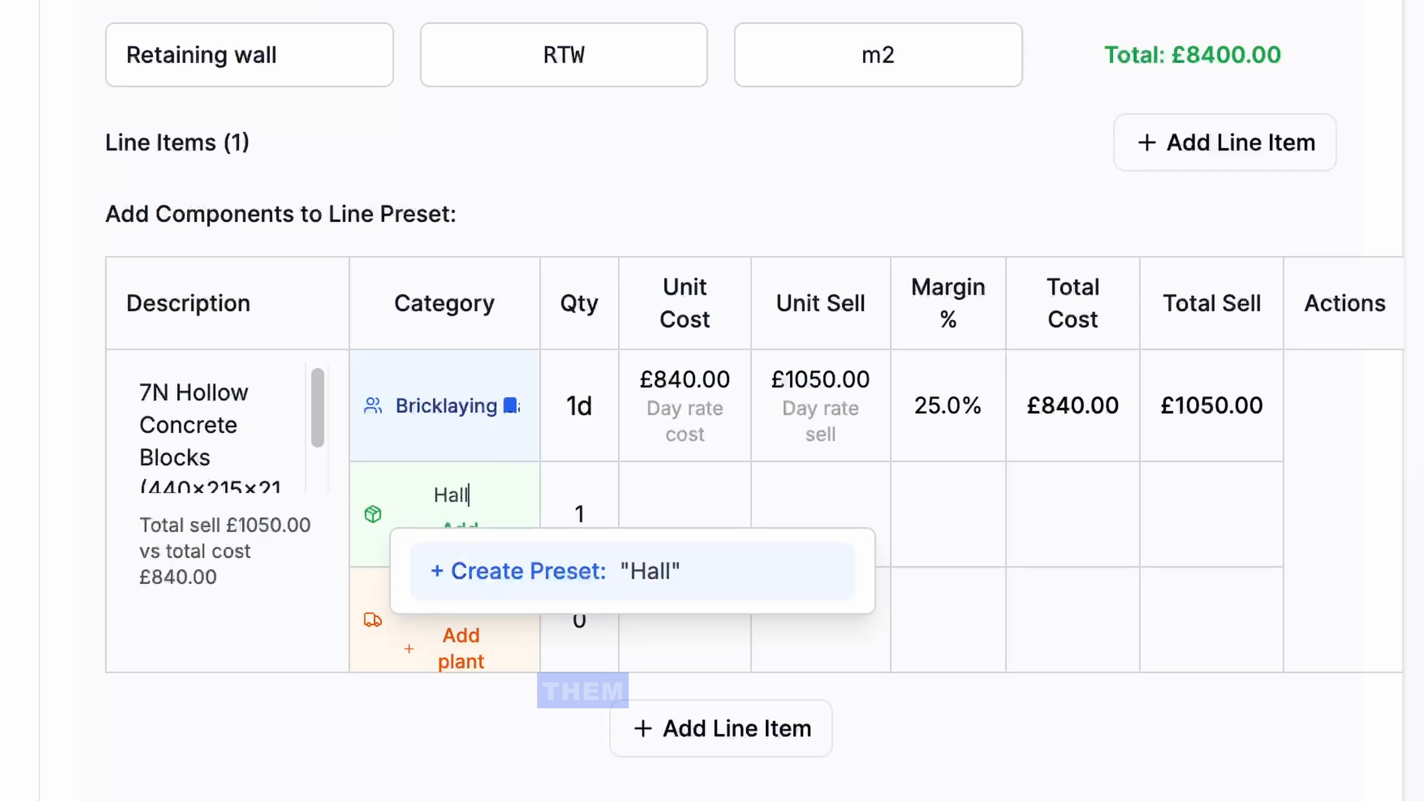
pyautogui.write(' concrete block')
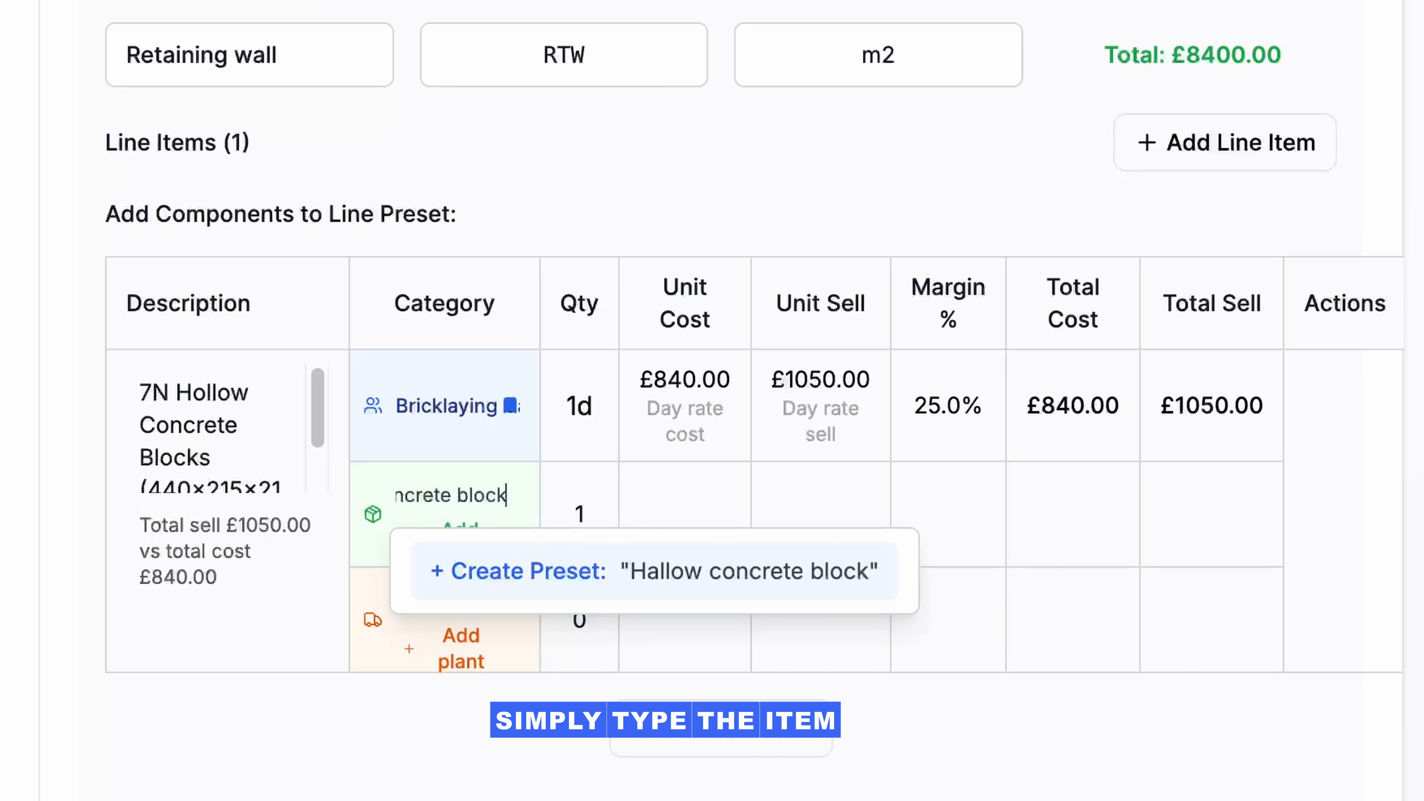
pyautogui.press('Return')
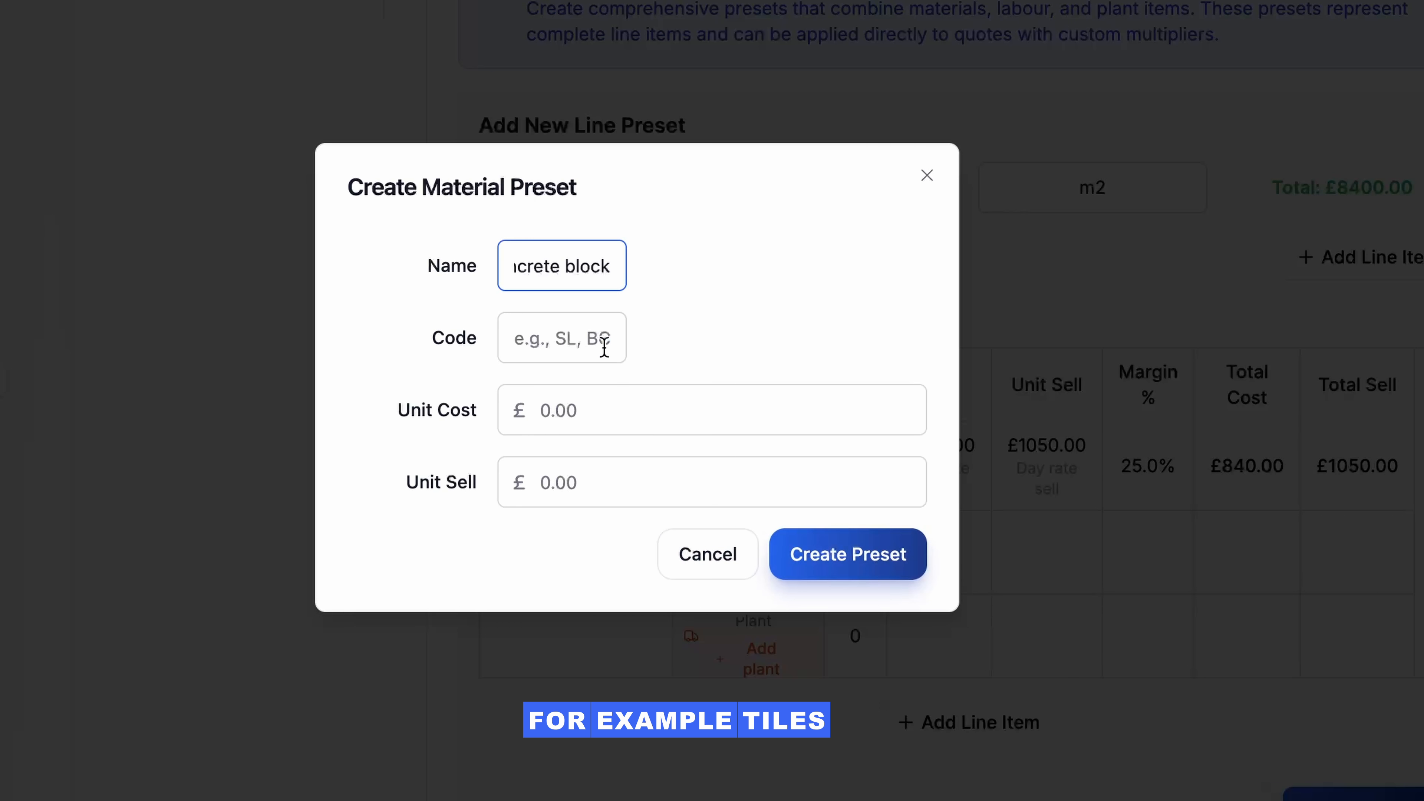
# Step: Give the concrete block preset the code HCB, unit cost 1.8 and unit sell 2, and create it
pyautogui.click(603, 348)
pyautogui.write('HCB')
pyautogui.click(626, 410)
pyautogui.write('1.8')
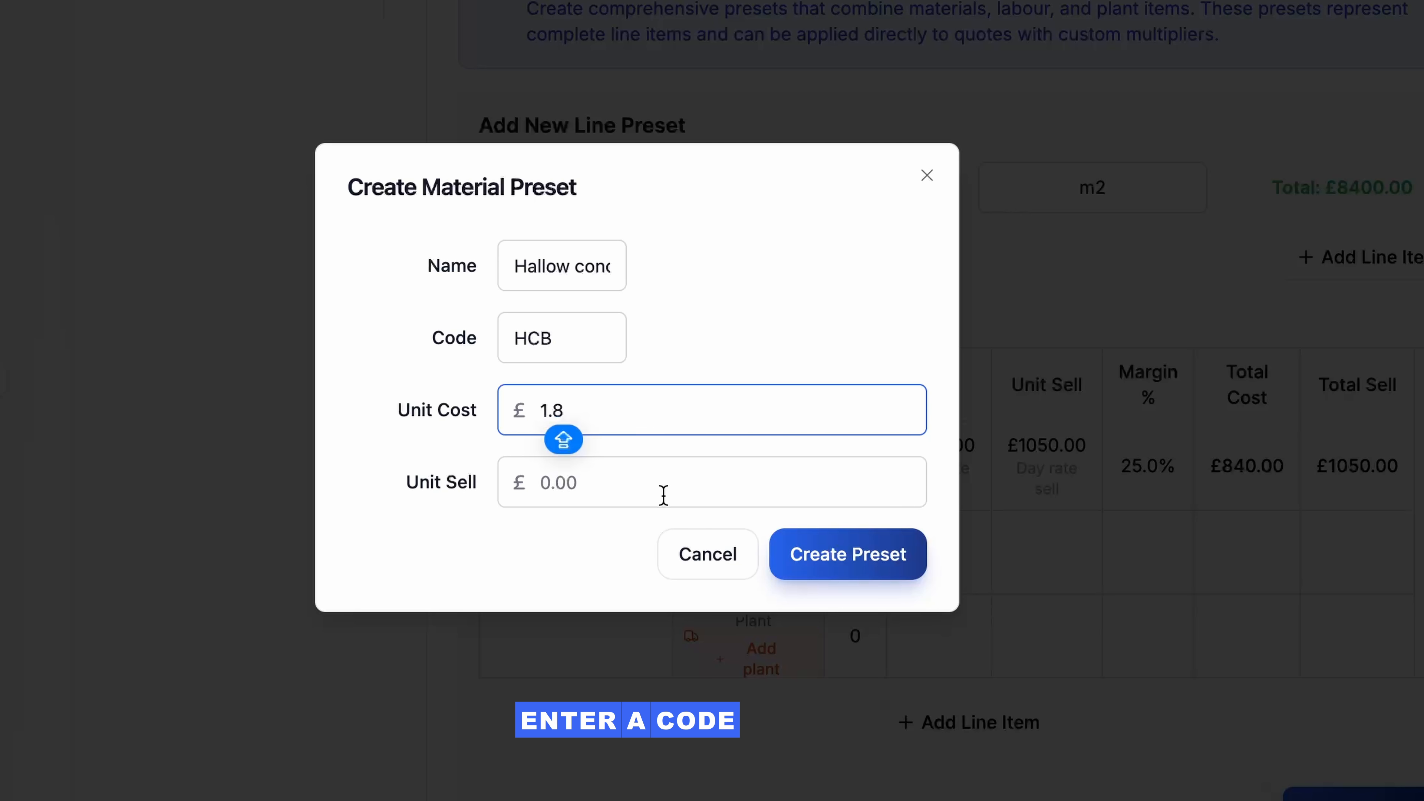
pyautogui.click(614, 476)
pyautogui.write('2')
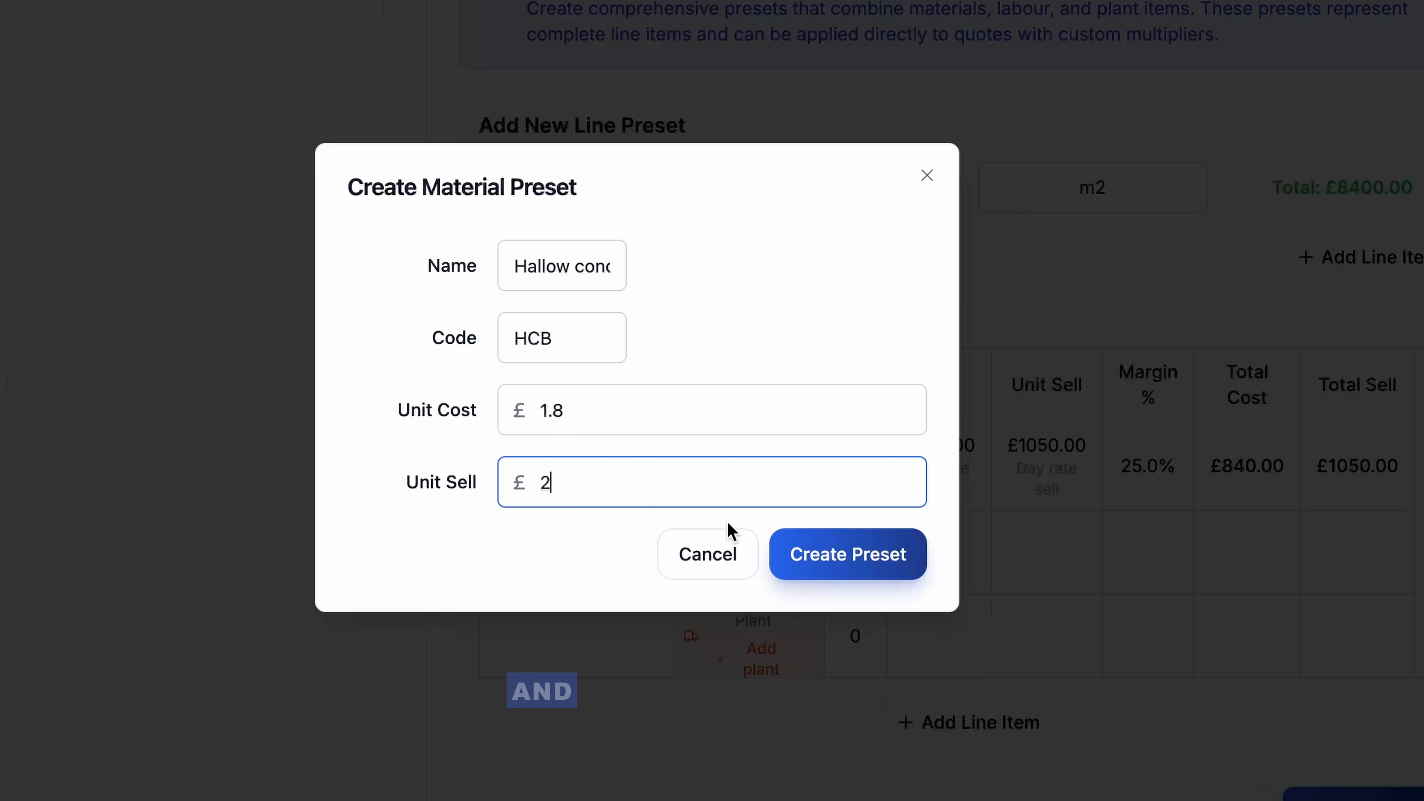
pyautogui.click(797, 553)
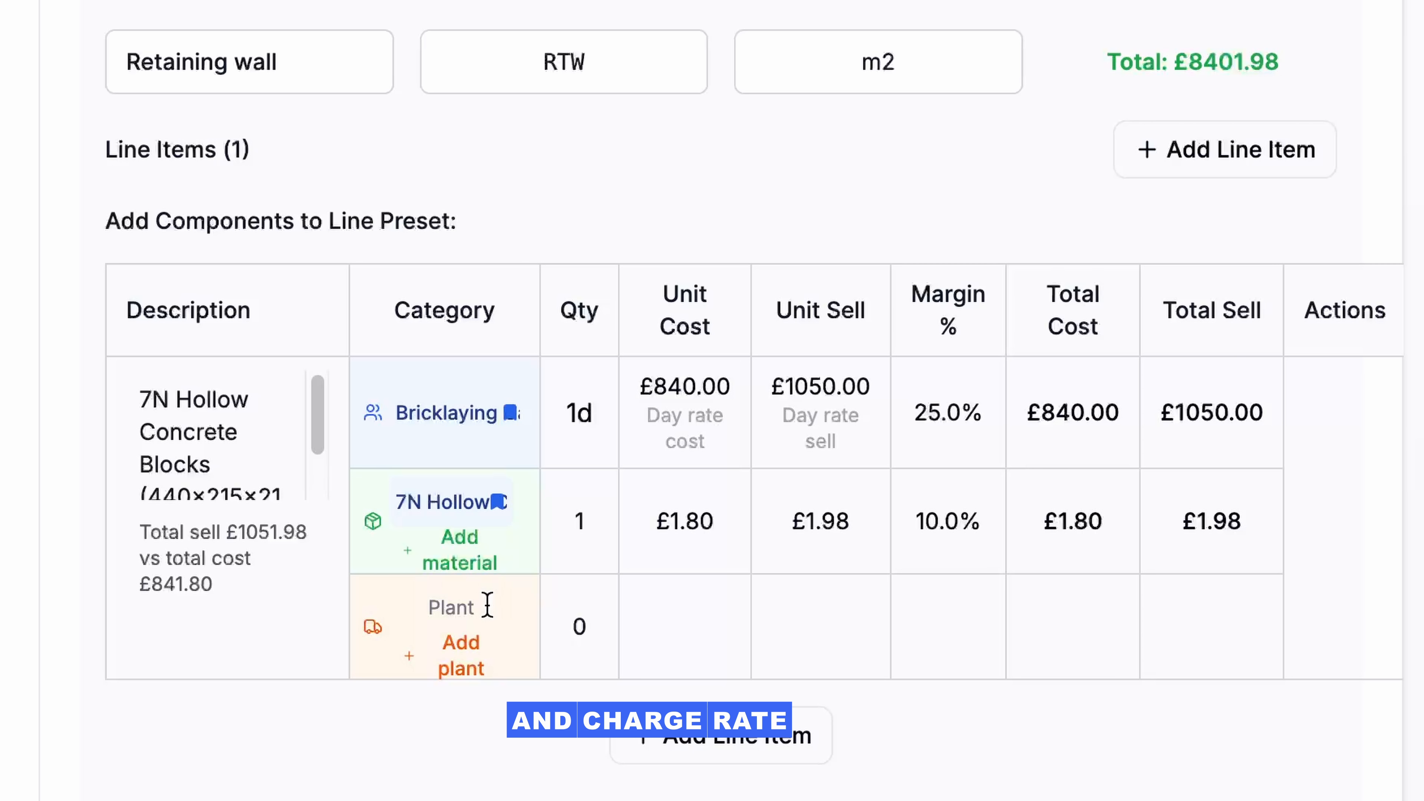
# Step: Assign the cement mixer preset as the first line item's plant
pyautogui.click(487, 604)
pyautogui.write('C')
pyautogui.click(531, 681)
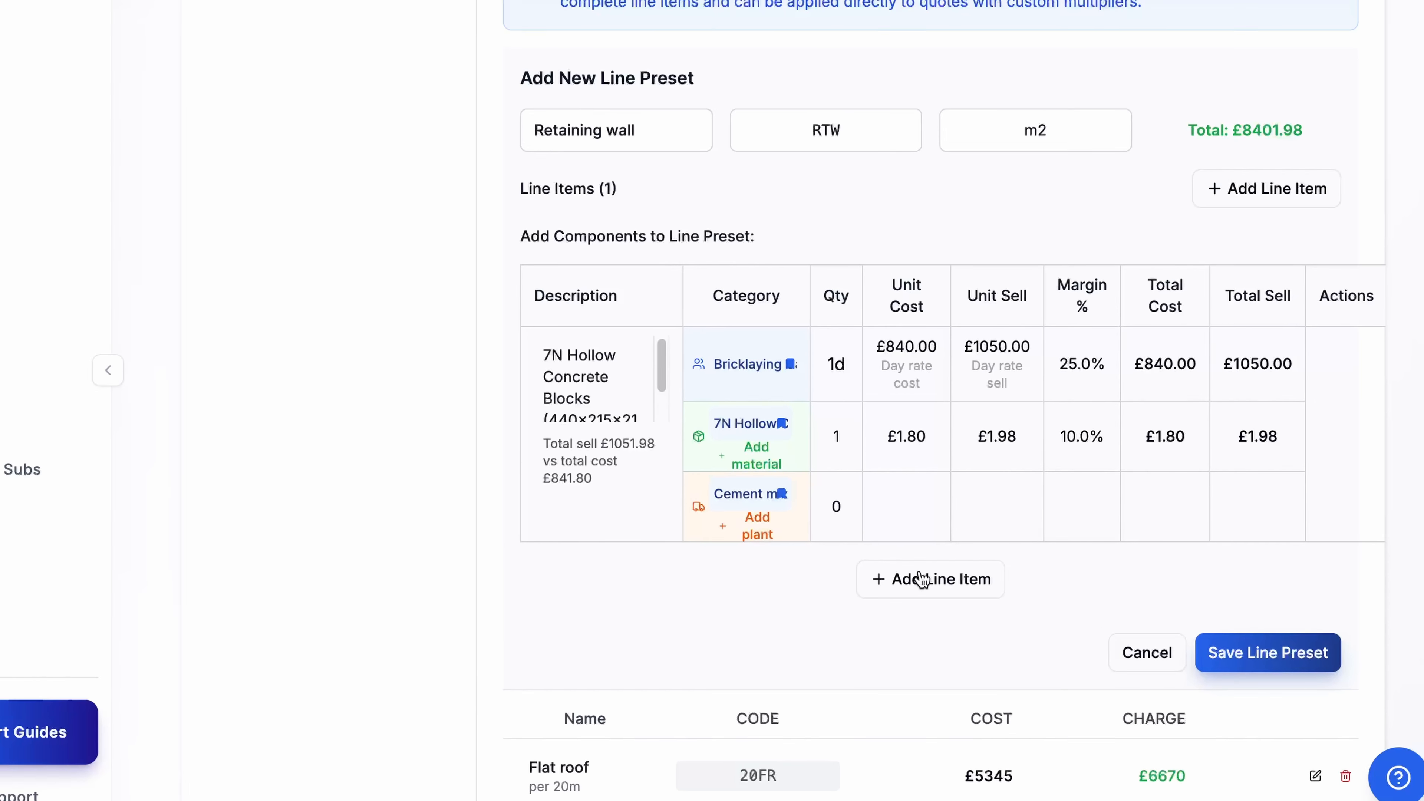
# Step: Add a further line item and set the C25/30 concrete material's quantity to 0100
pyautogui.click(774, 530)
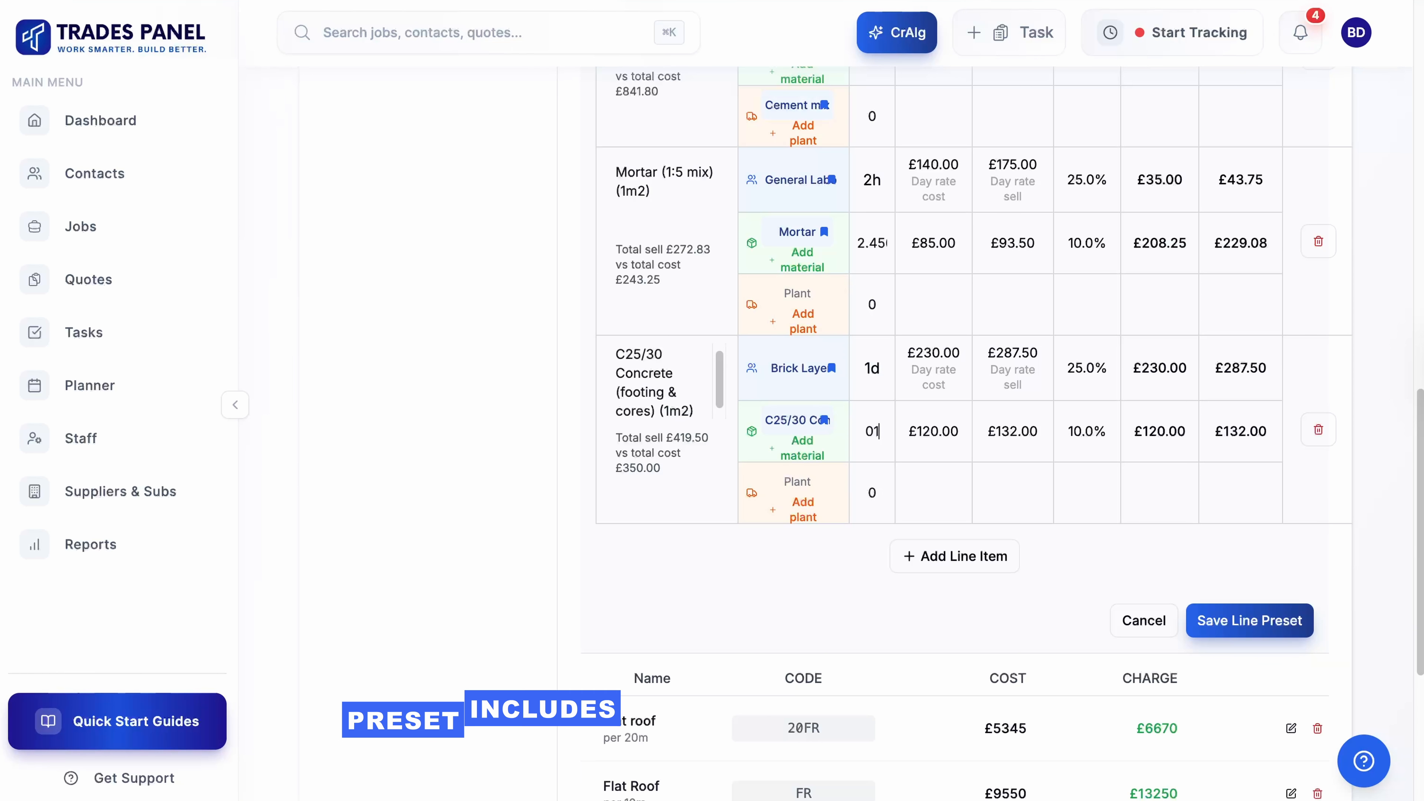
pyautogui.write('00')
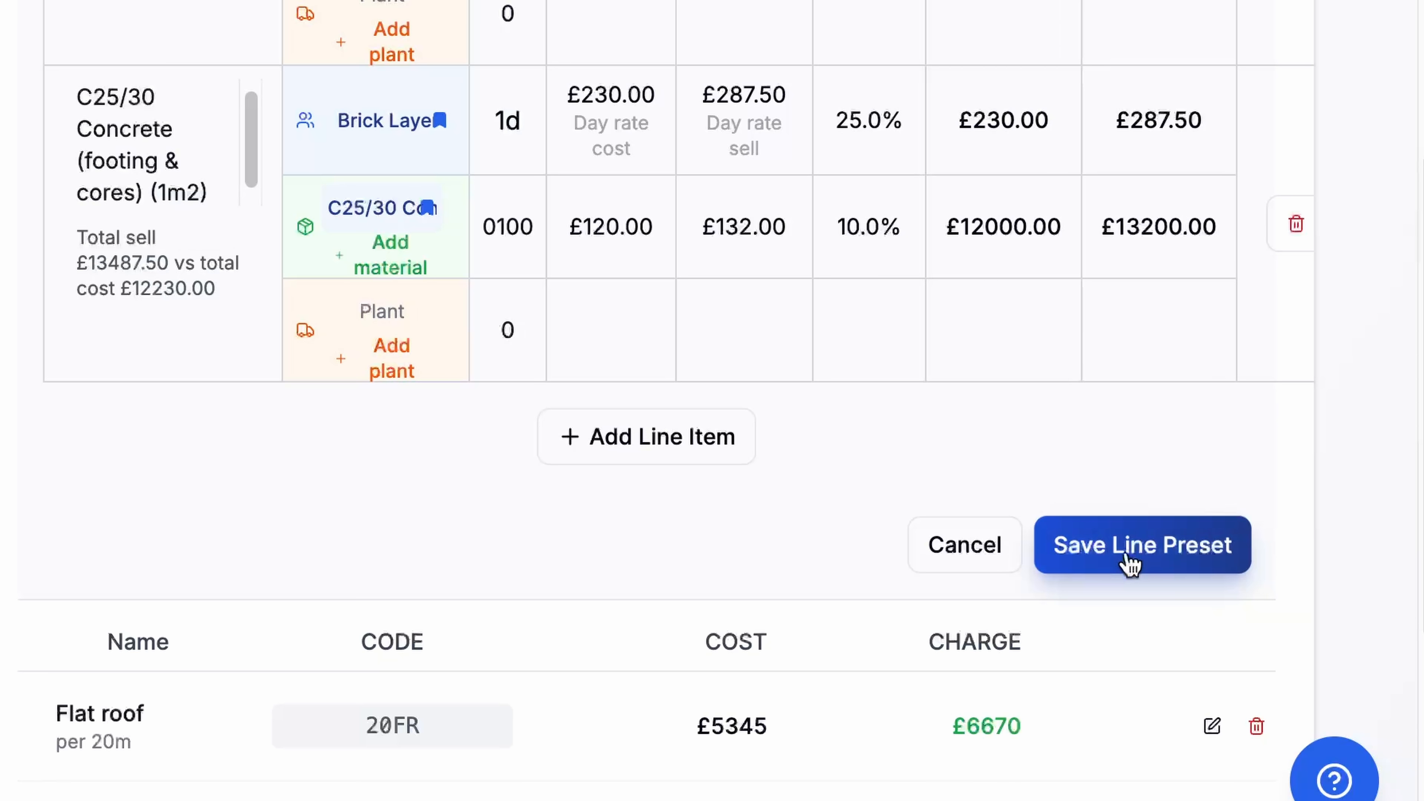
# Step: Save the Retaining wall line preset
pyautogui.click(1130, 564)
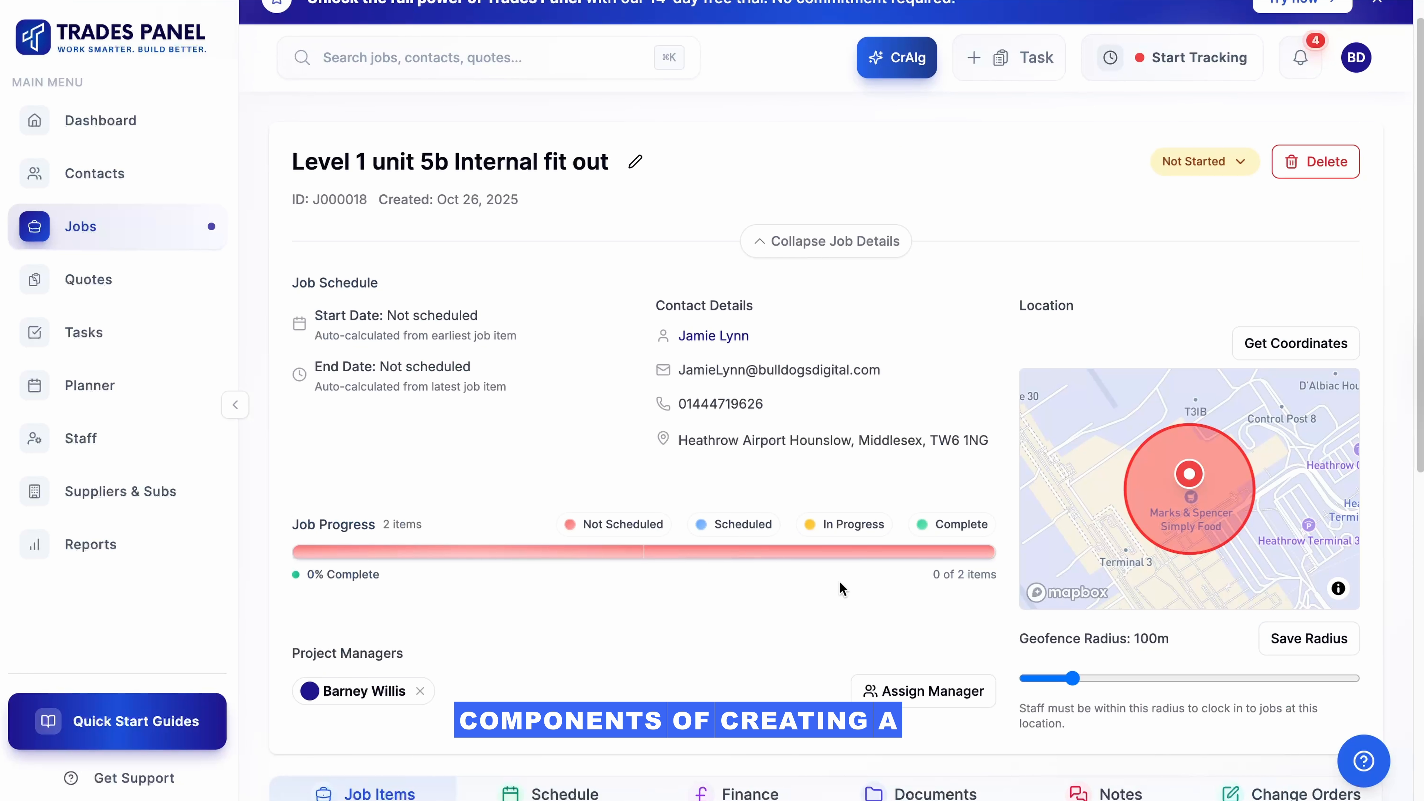
# Step: Open the job's Superstructure item for editing and add a line item described "Trench Blockwork (7N 440×215×300mm)"
pyautogui.scroll(-10, 839, 582)
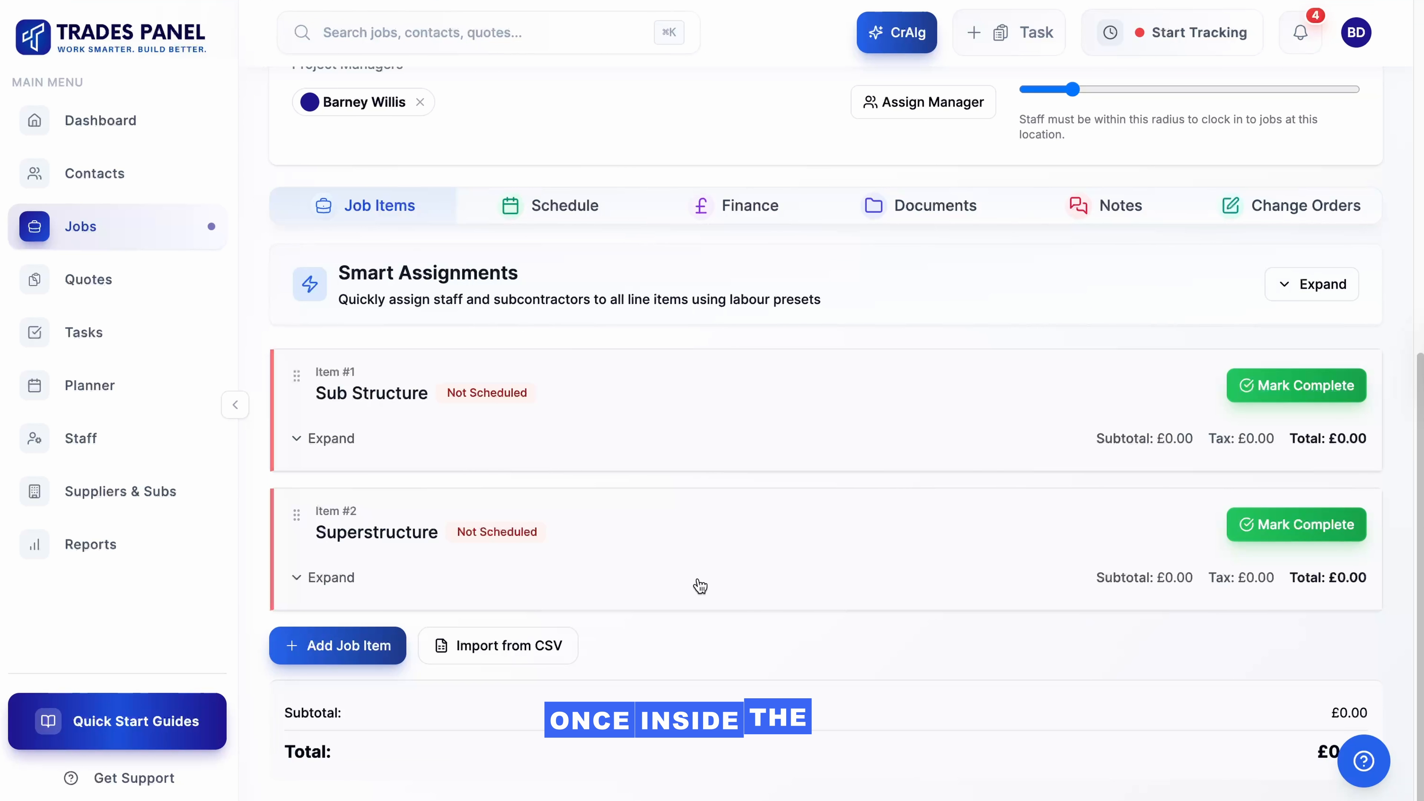
pyautogui.click(328, 578)
pyautogui.scroll(-8, 919, 560)
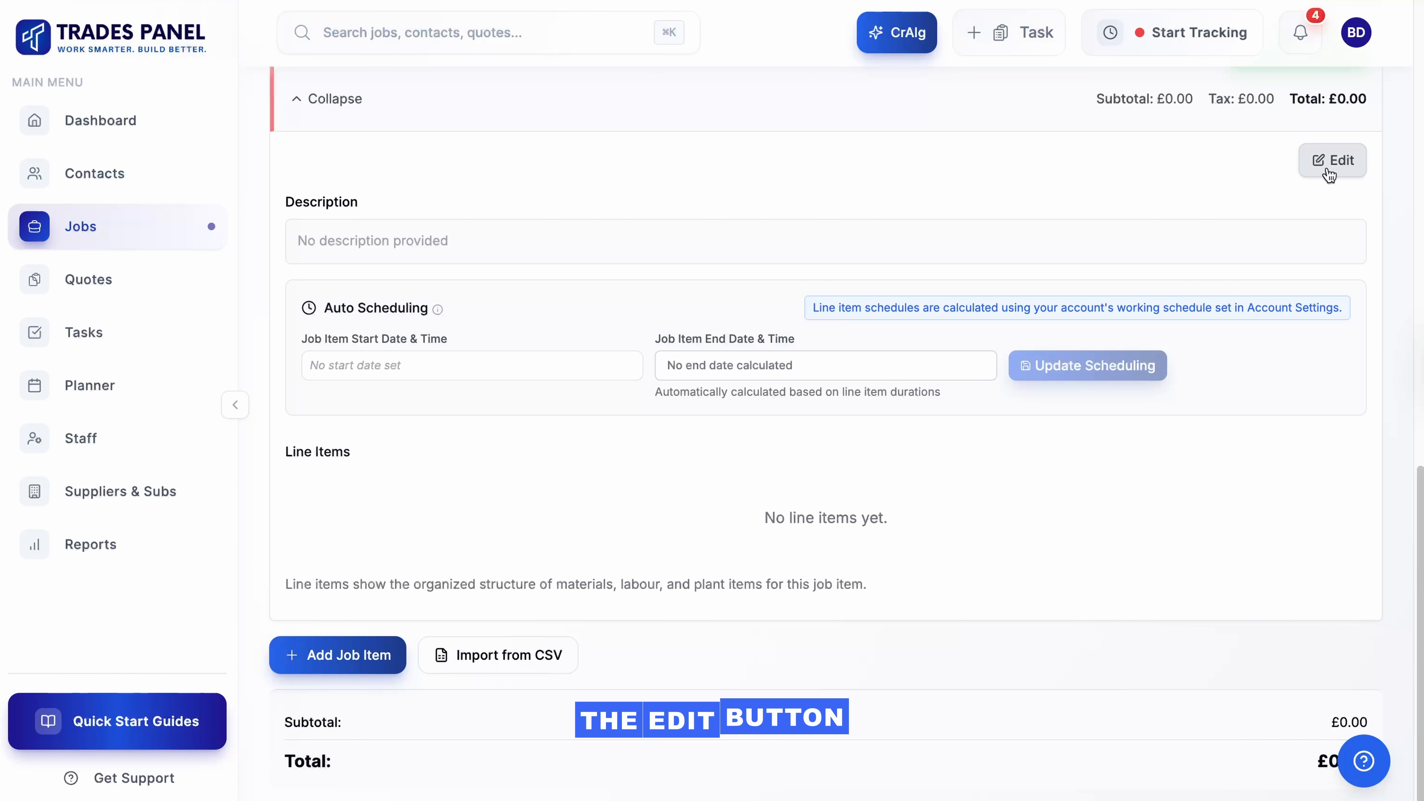
pyautogui.click(1329, 163)
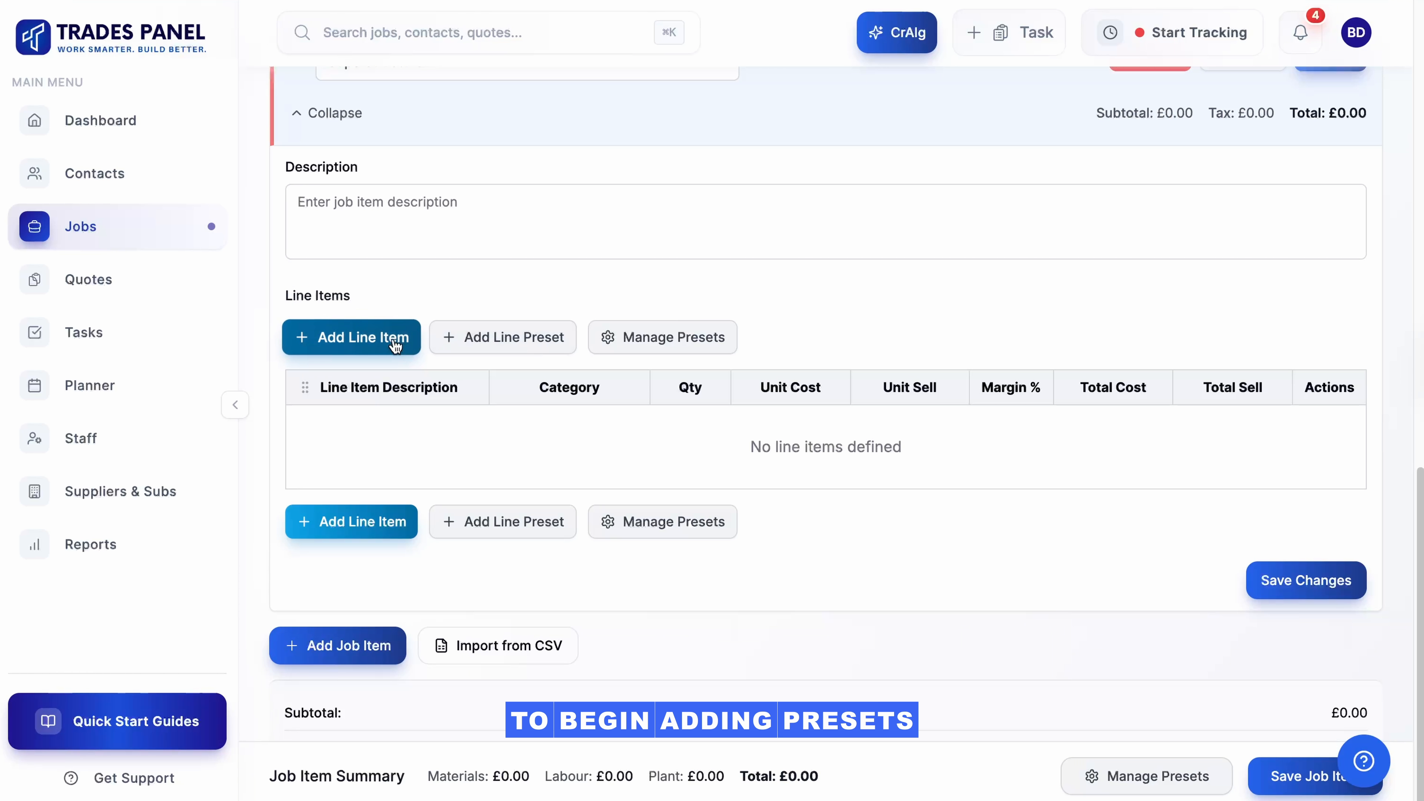
pyautogui.click(354, 337)
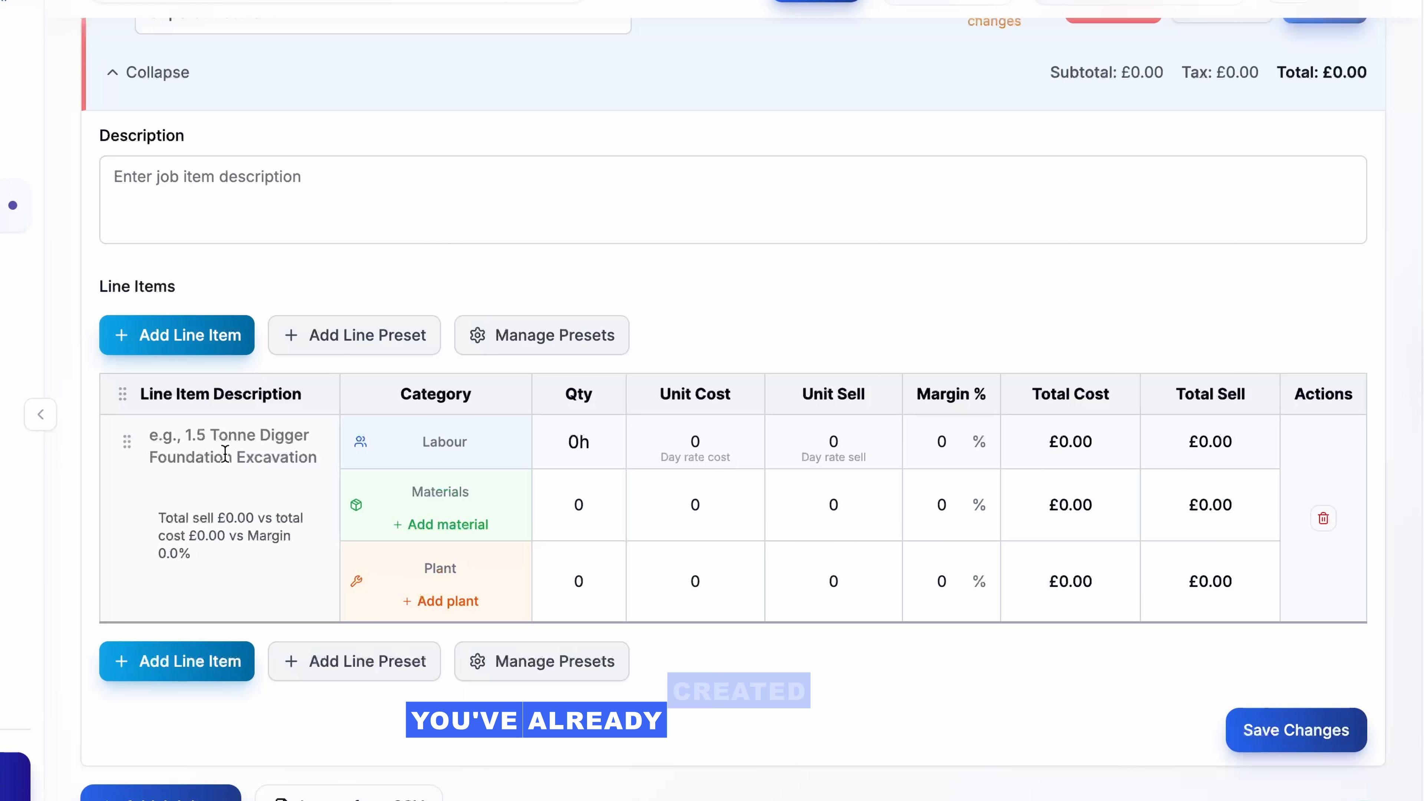
pyautogui.write('Trench Blockwork (7N 440×215×300mm)')
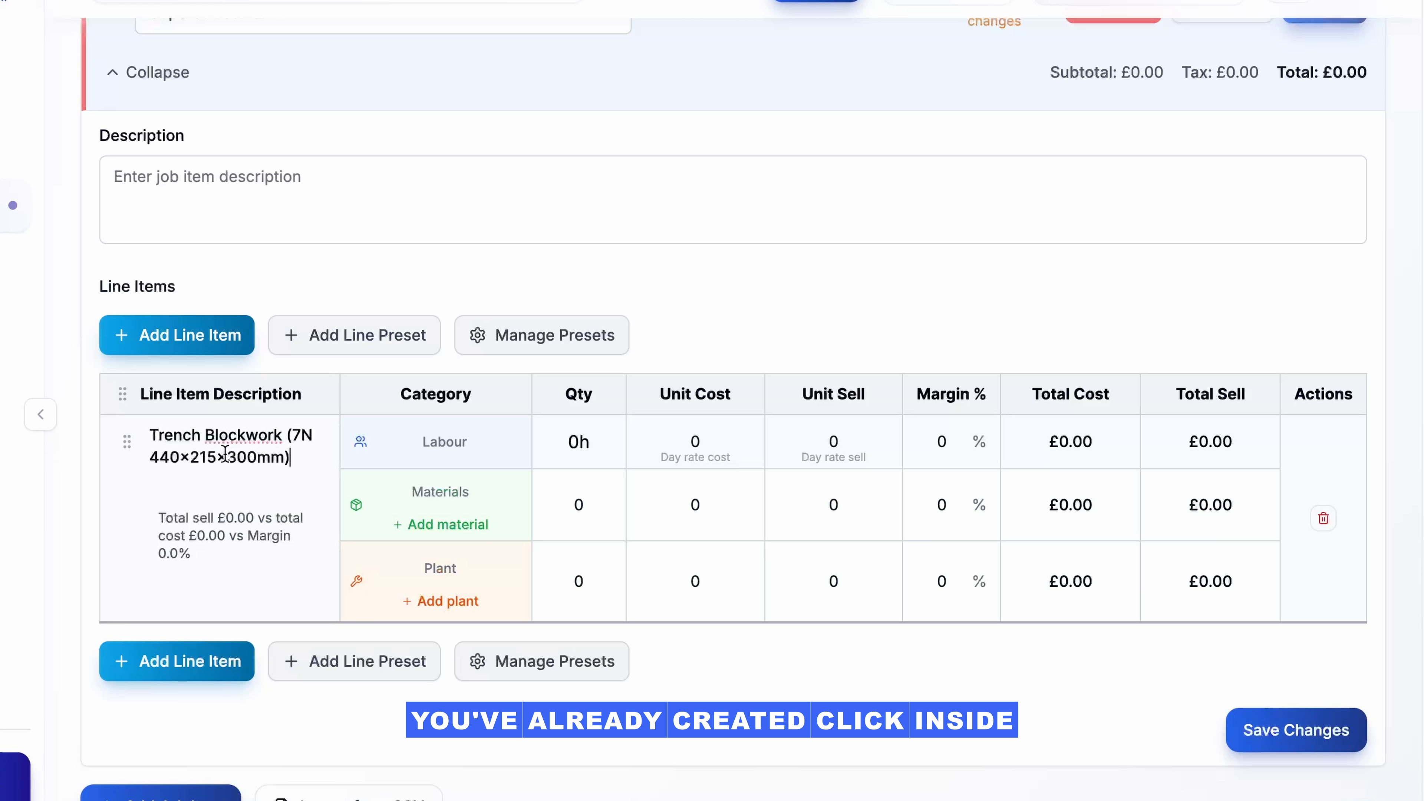
# Step: Assign the Bricklaying Gang labour preset to the trench blockwork line item and set its quantity to 4h
pyautogui.click(420, 452)
pyautogui.write('brick')
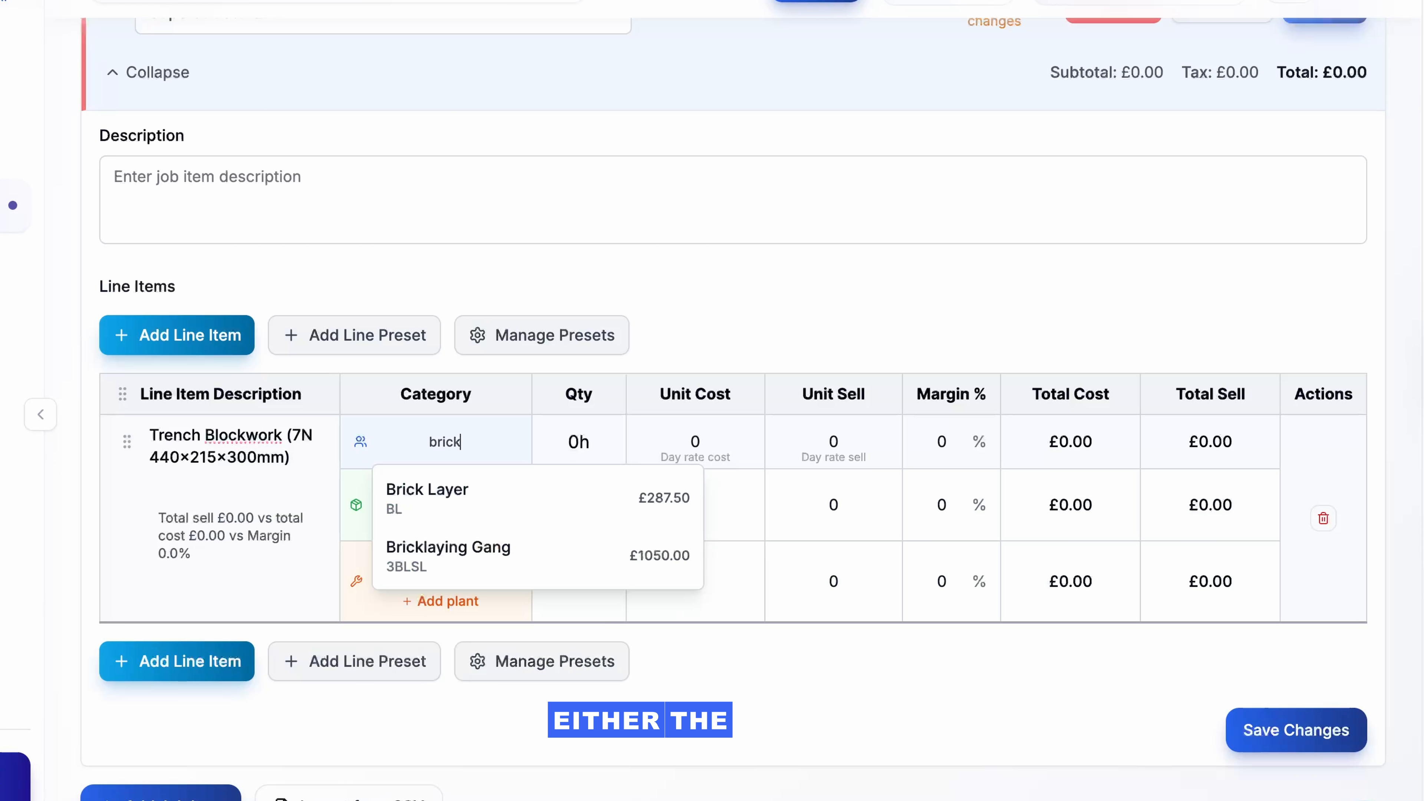
pyautogui.click(541, 554)
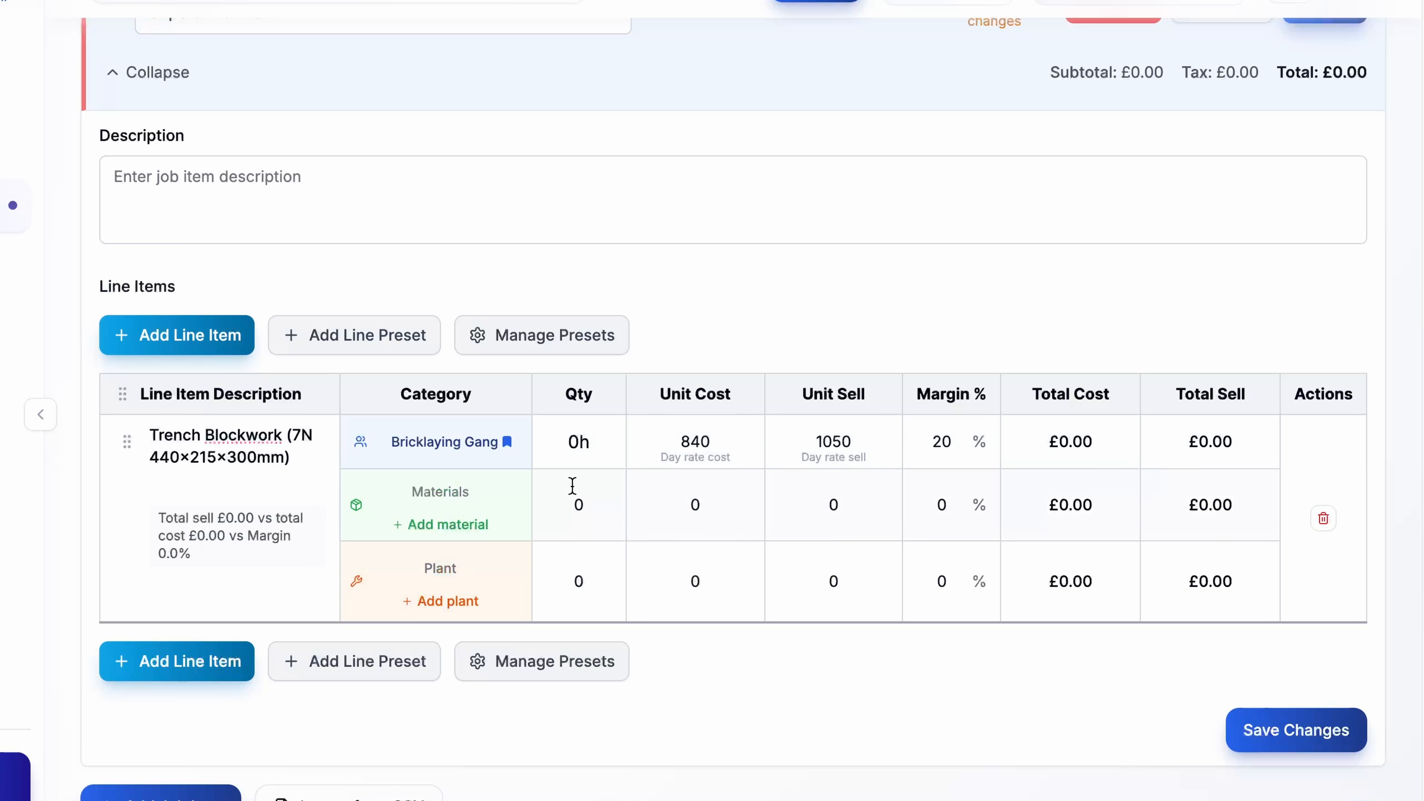
pyautogui.click(584, 430)
pyautogui.press('Right')
pyautogui.press('BackSpace')
pyautogui.write('4')
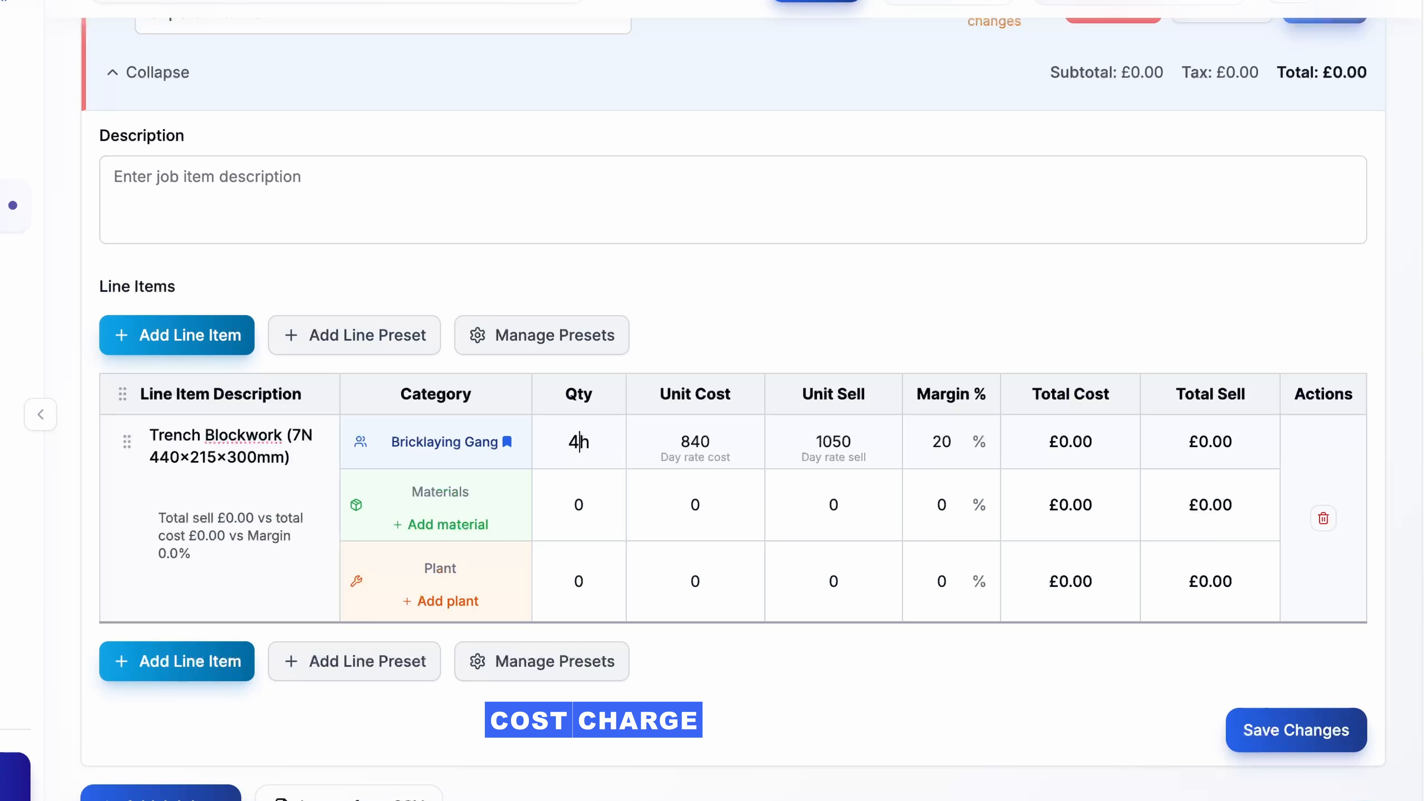
# Step: Assign the Trench blockwork material preset to the same line item with a quantity of 120
pyautogui.click(472, 490)
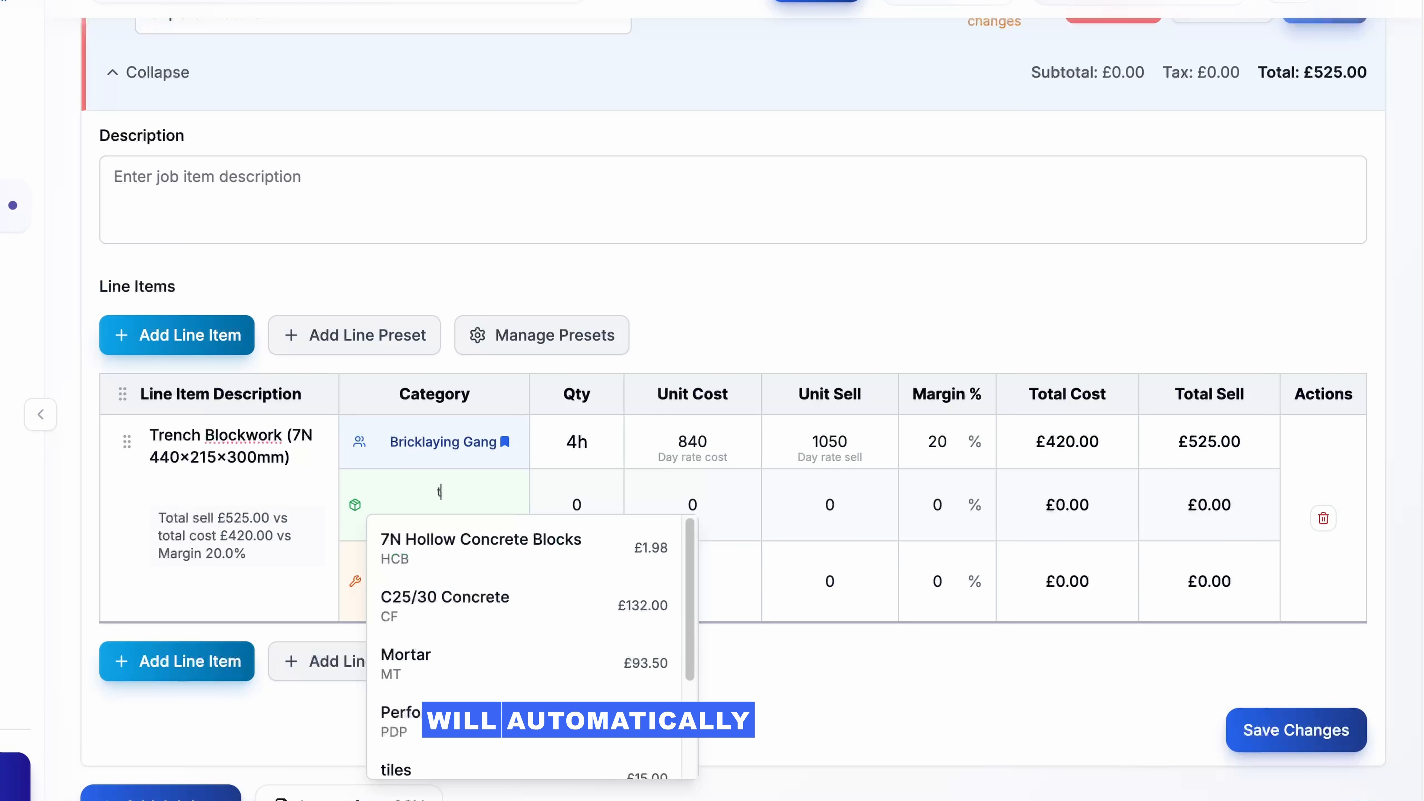
pyautogui.write('tr')
pyautogui.click(461, 542)
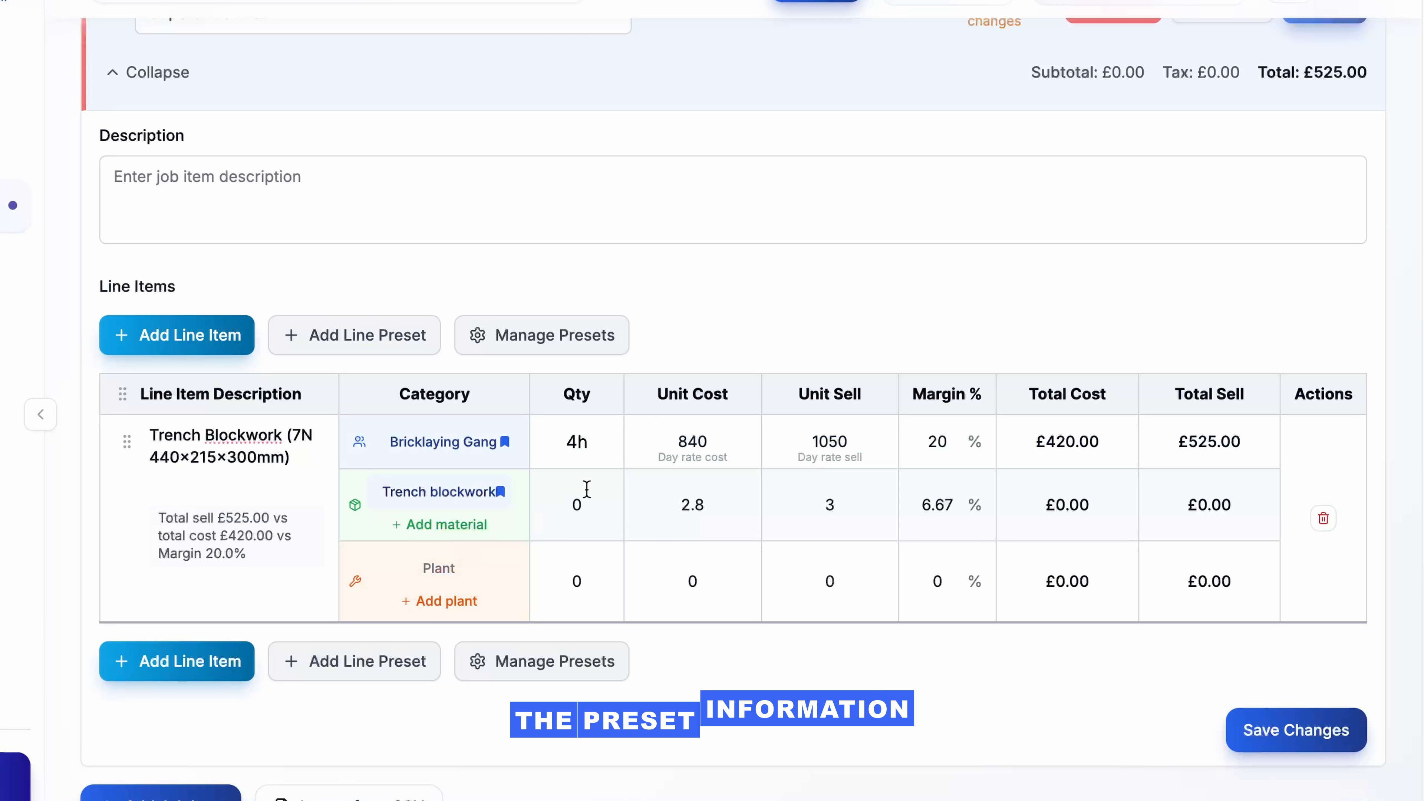
pyautogui.click(586, 492)
pyautogui.click(610, 501)
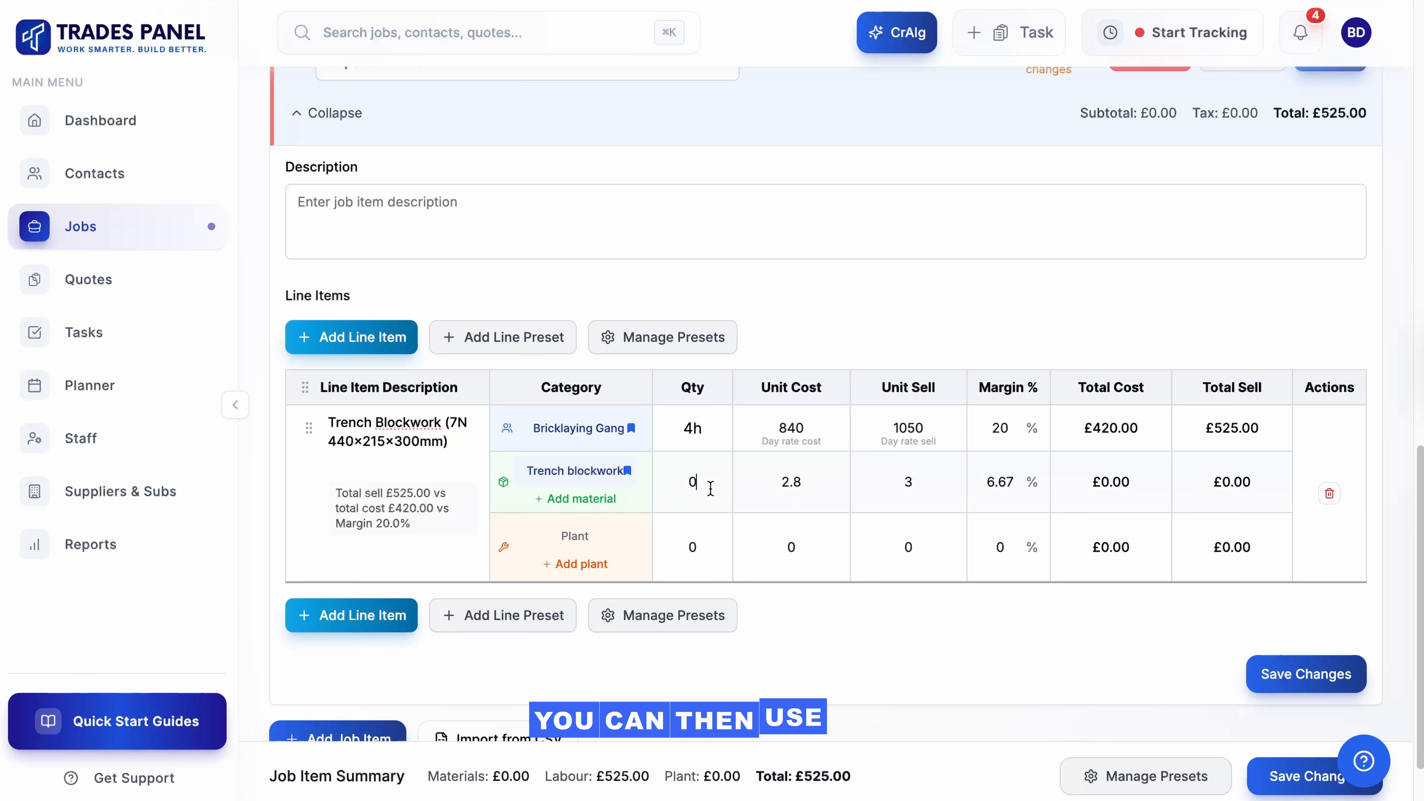
pyautogui.write('120')
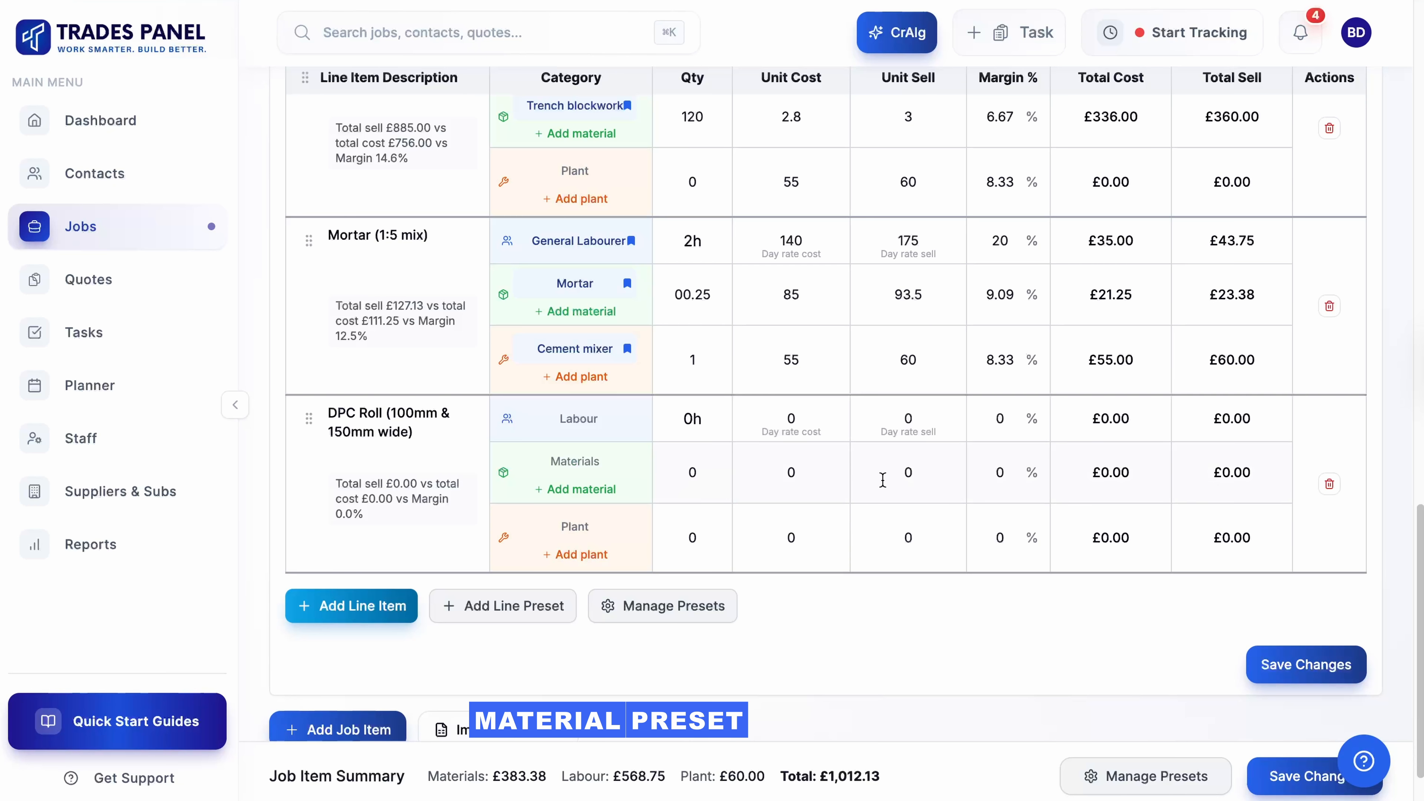
# Step: Assign the Brick Layer labour preset to the DPC Roll line item with a quantity of .5 hours
pyautogui.click(611, 418)
pyautogui.write('brick')
pyautogui.click(617, 466)
pyautogui.click(693, 419)
pyautogui.write('.5')
# Step: Assign the DPC Roll material preset to the DPC Roll line item with quantity 18, and save the job item
pyautogui.click(592, 457)
pyautogui.write('dpc')
pyautogui.click(627, 515)
pyautogui.click(695, 472)
pyautogui.write('18')
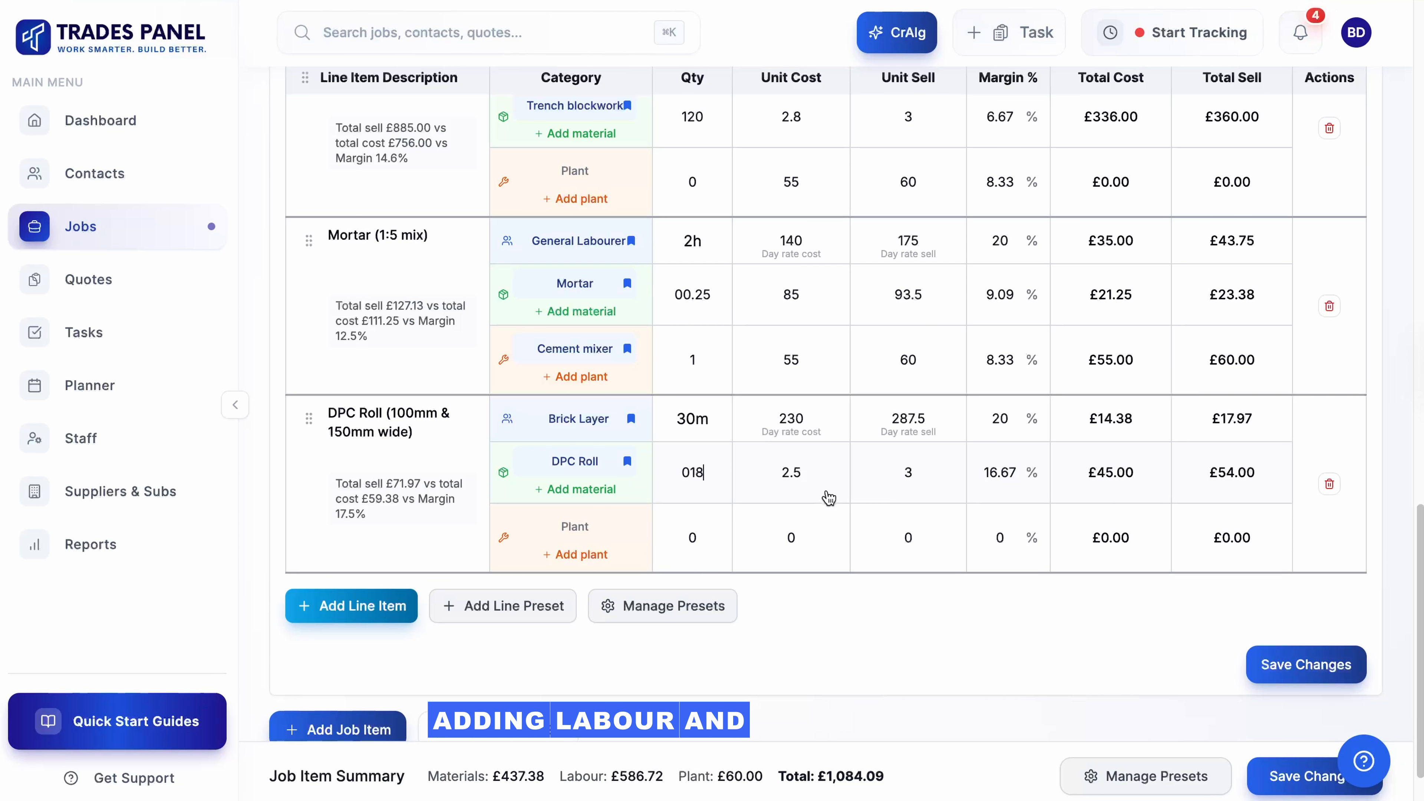
pyautogui.click(1326, 643)
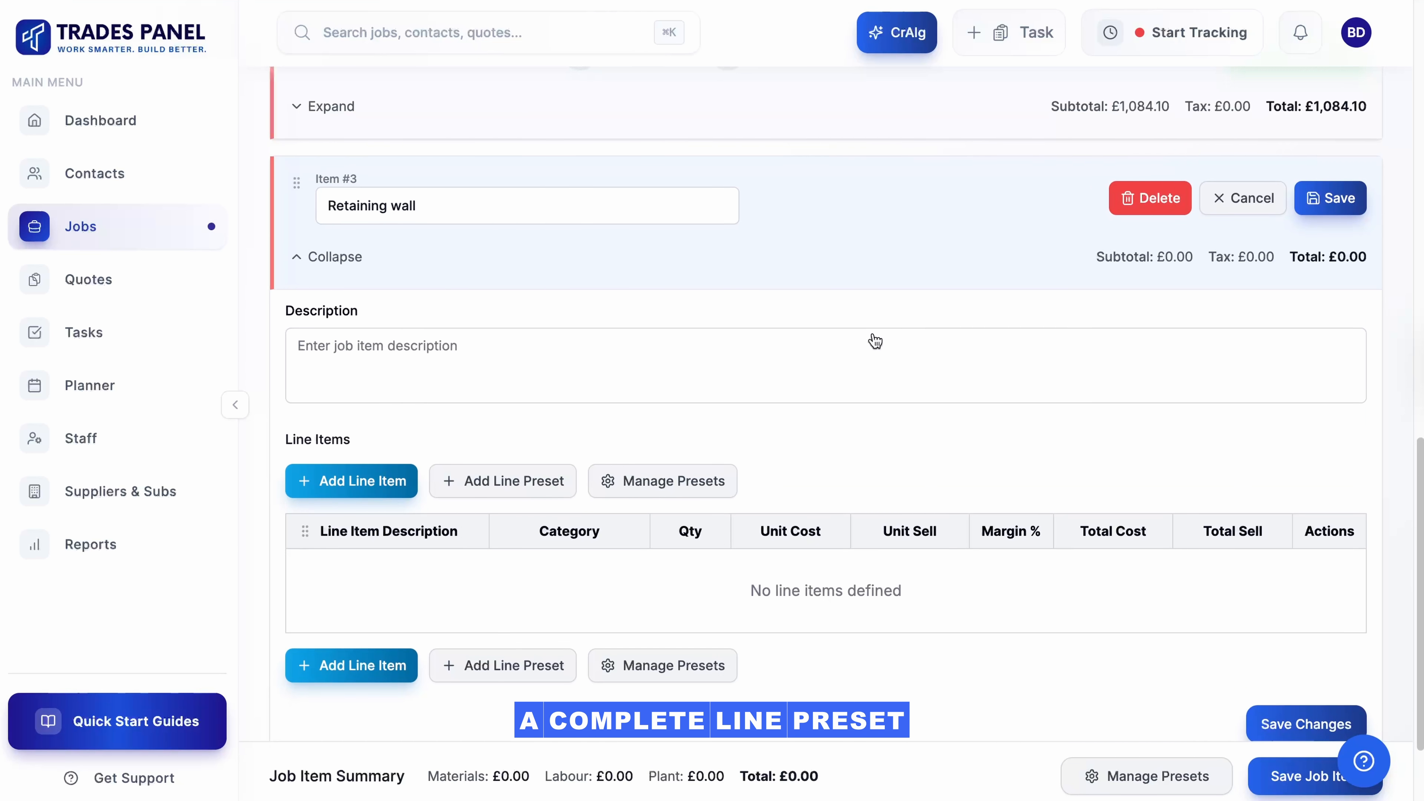
# Step: Apply the Retaining wall line preset to the Retaining wall job item with a quantity of 2 m2
pyautogui.scroll(-1, 872, 337)
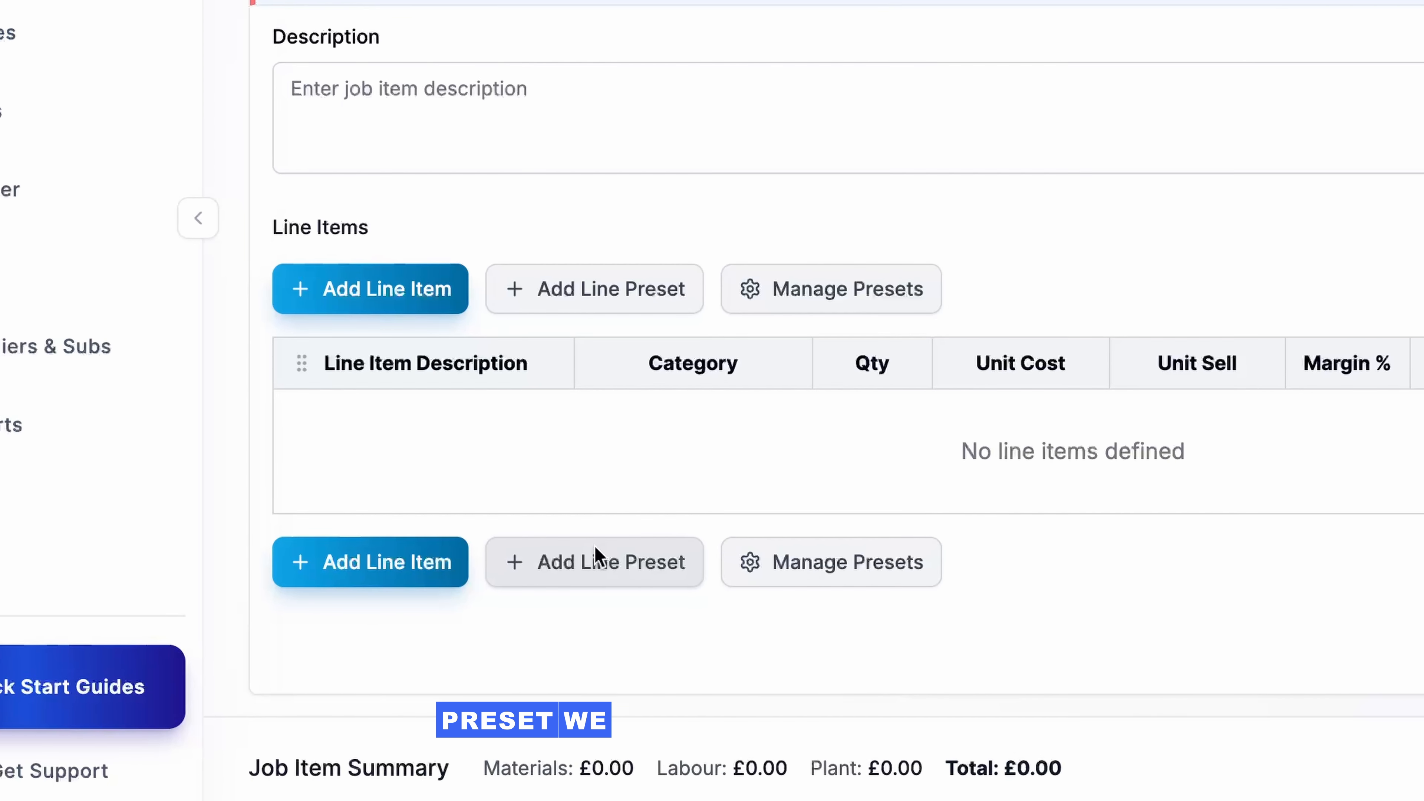
pyautogui.click(621, 536)
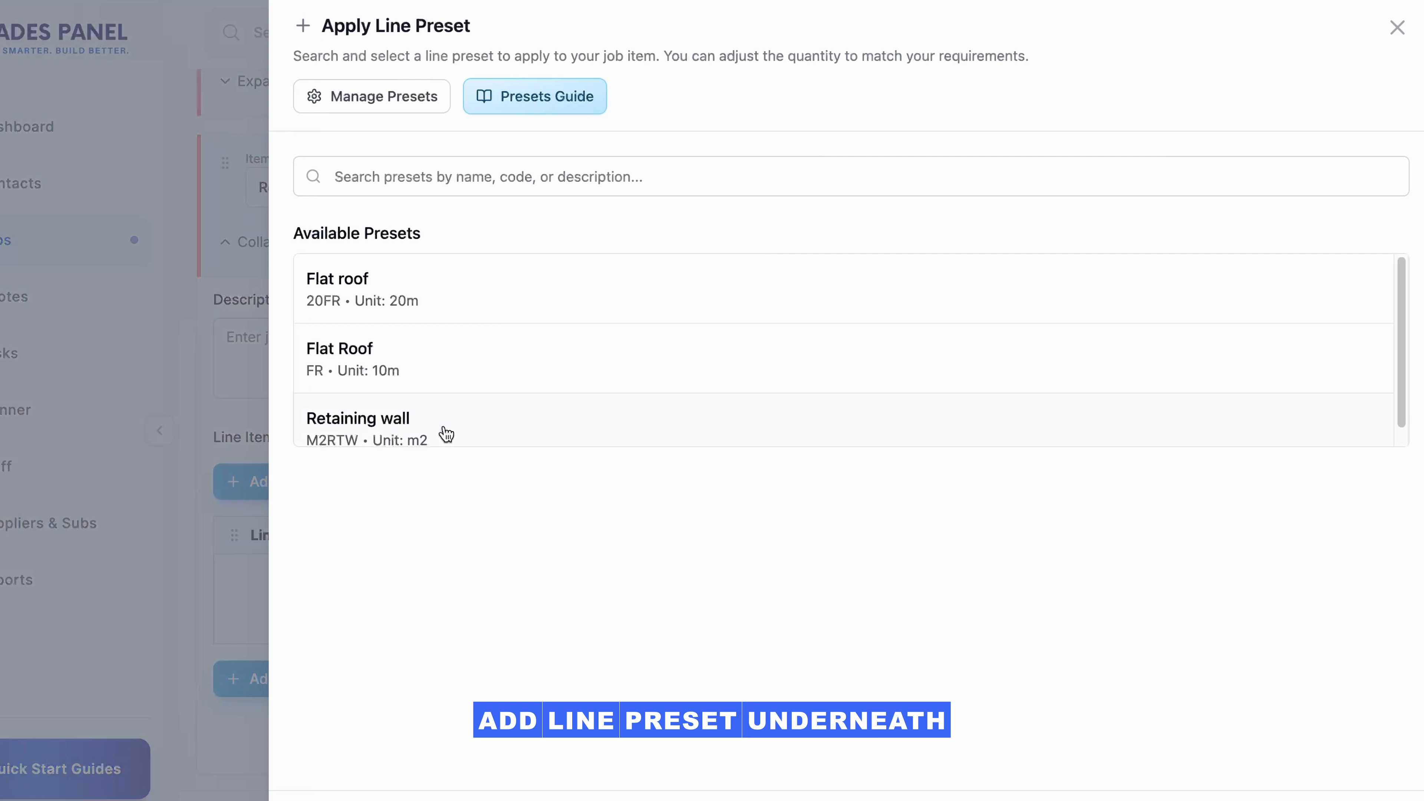
pyautogui.click(446, 434)
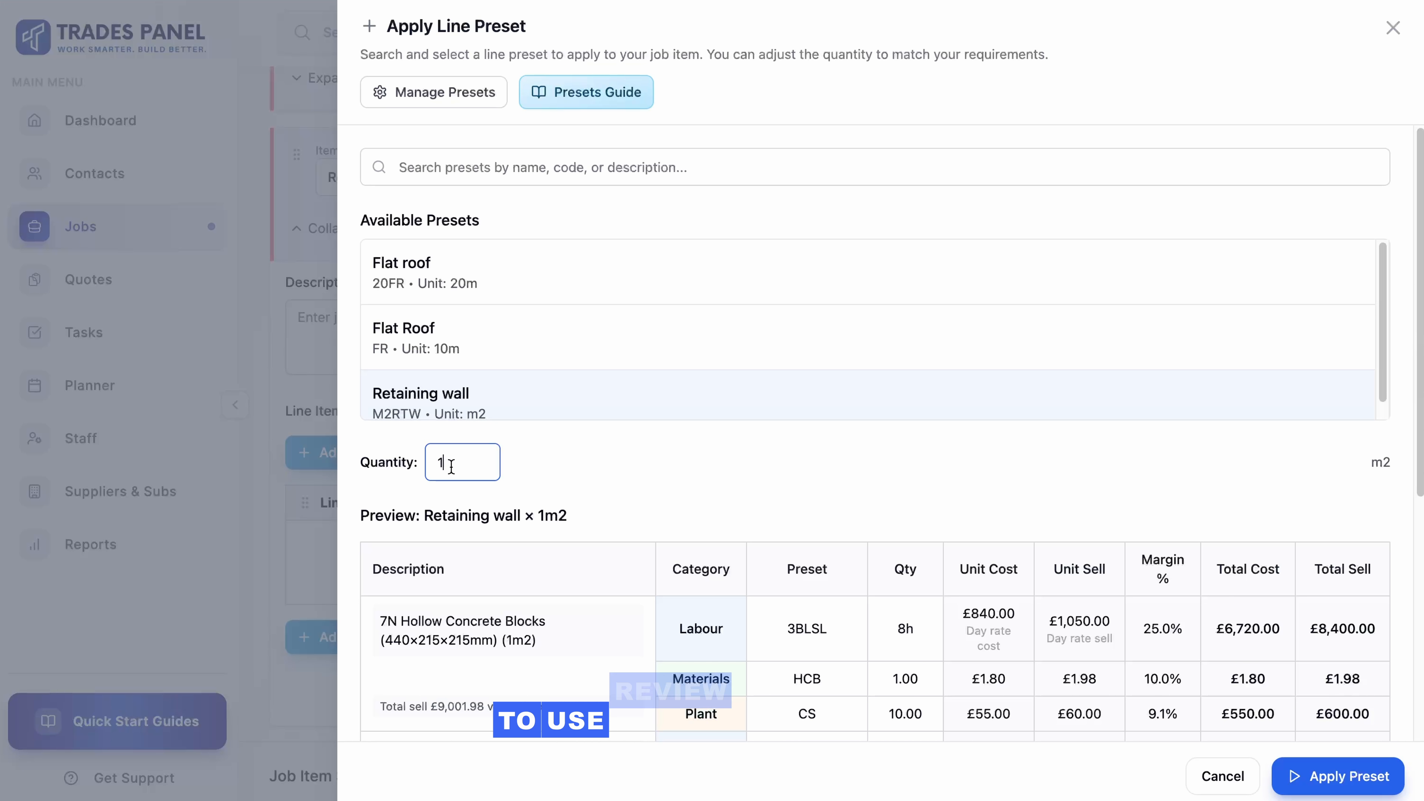
pyautogui.write('2')
pyautogui.press('Left')
pyautogui.press('BackSpace')
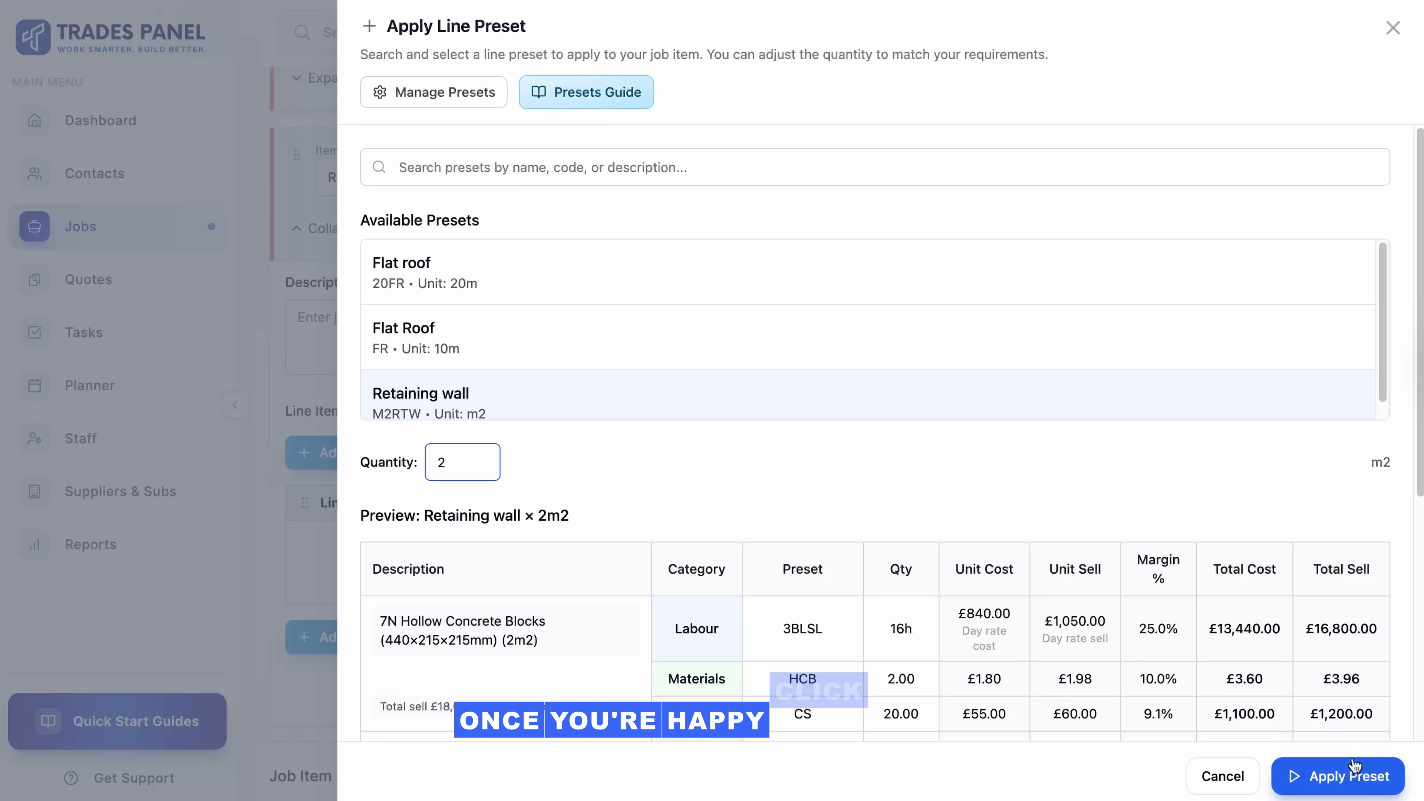
pyautogui.click(1357, 776)
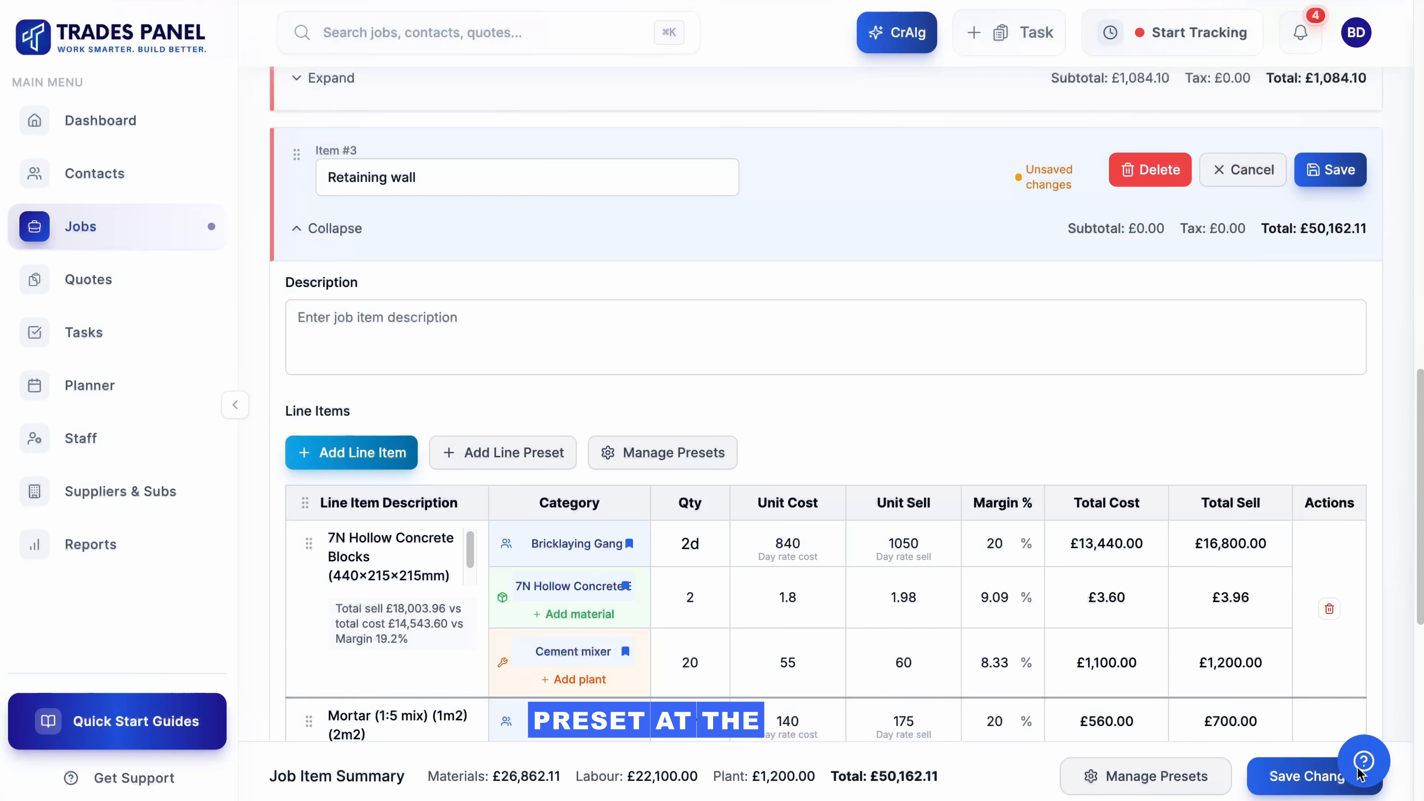
# Step: Check the line items added to the Retaining wall job item and save its changes
pyautogui.scroll(-3, 1298, 631)
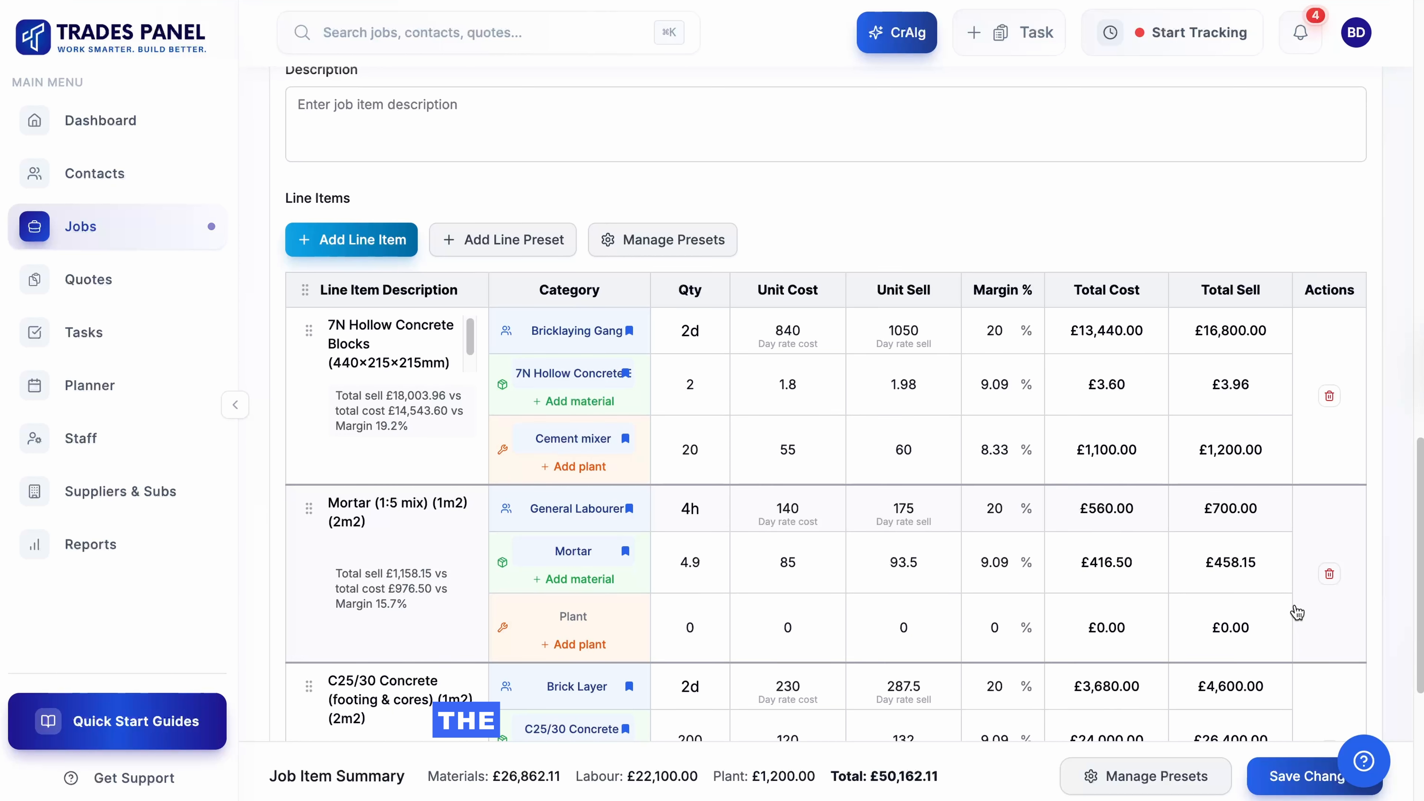
pyautogui.scroll(-2, 1298, 617)
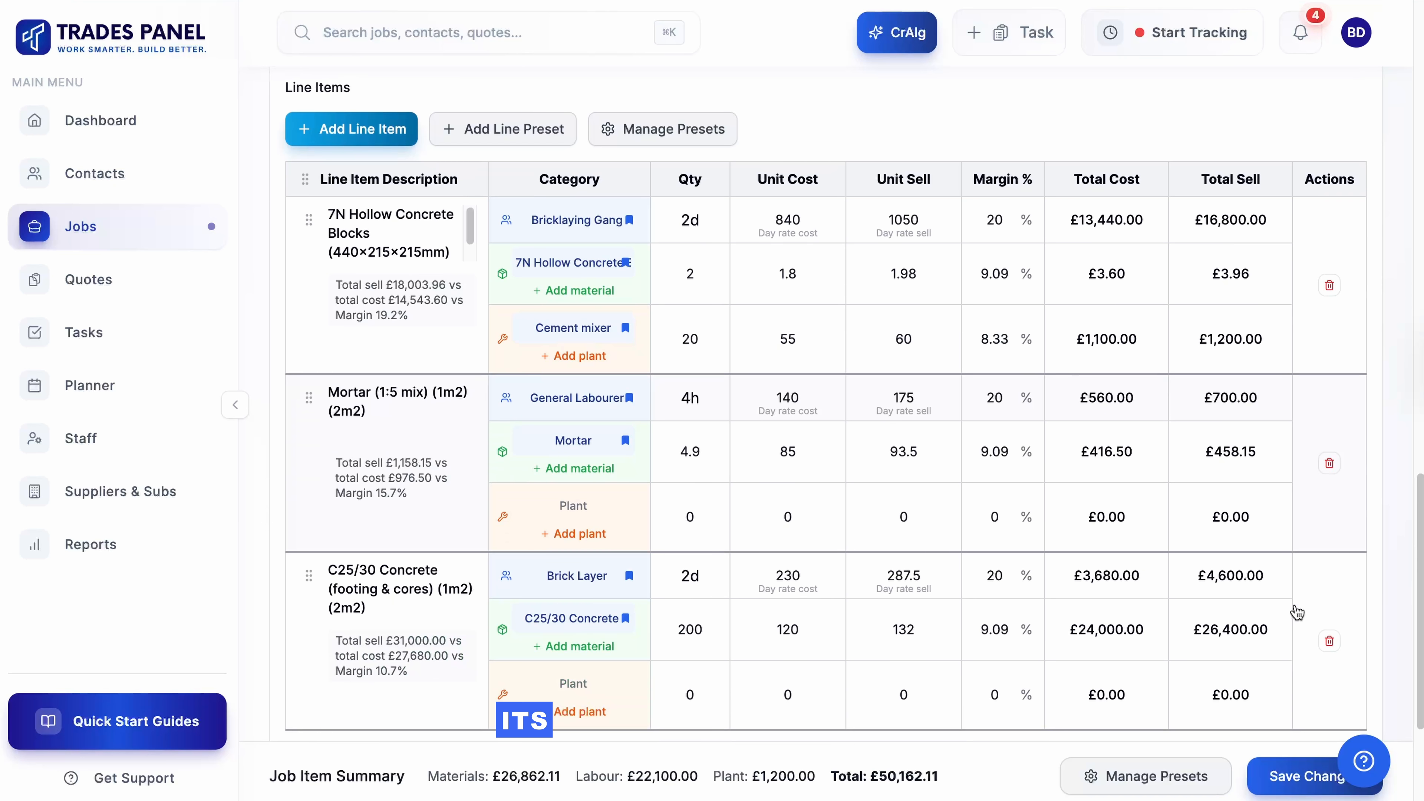
pyautogui.scroll(-4, 1298, 612)
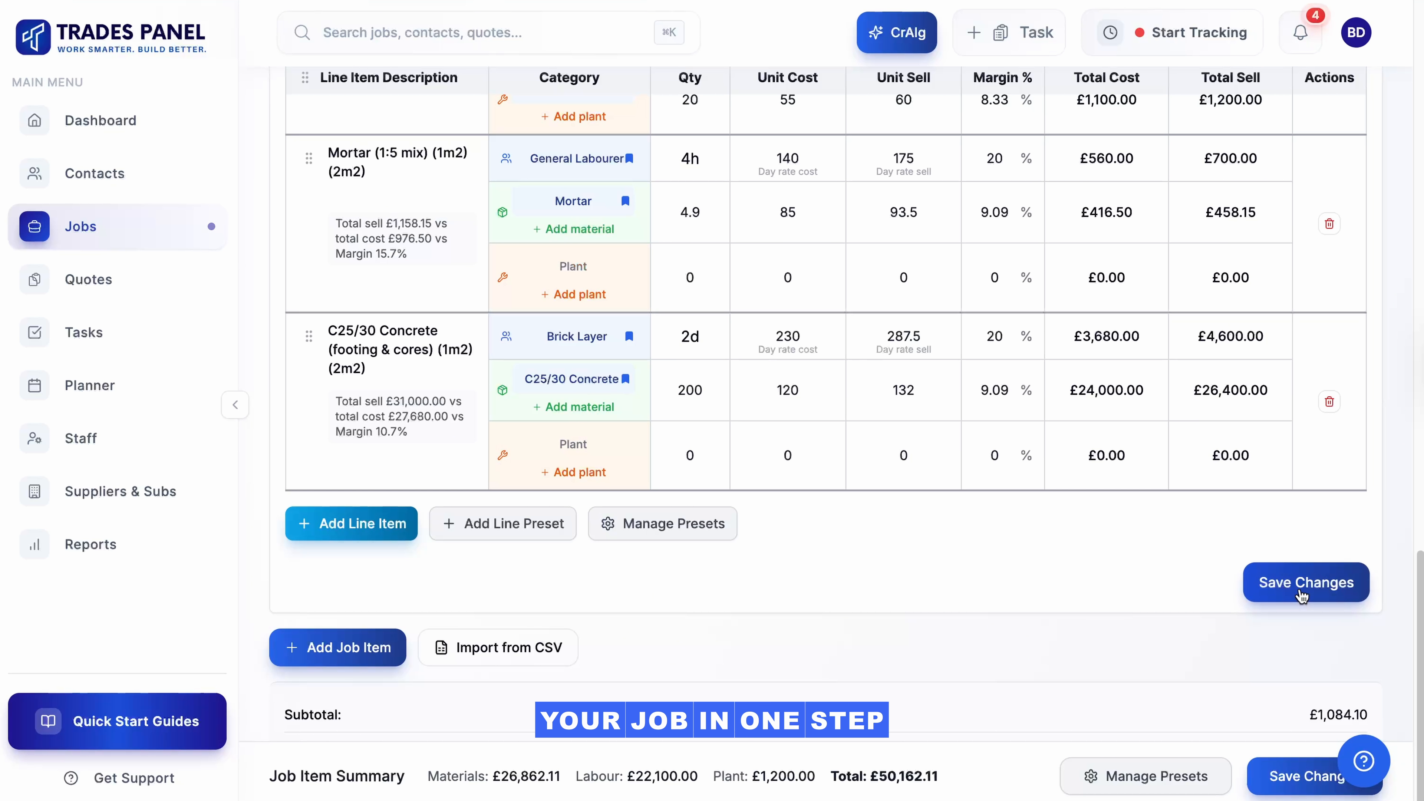
pyautogui.click(1301, 595)
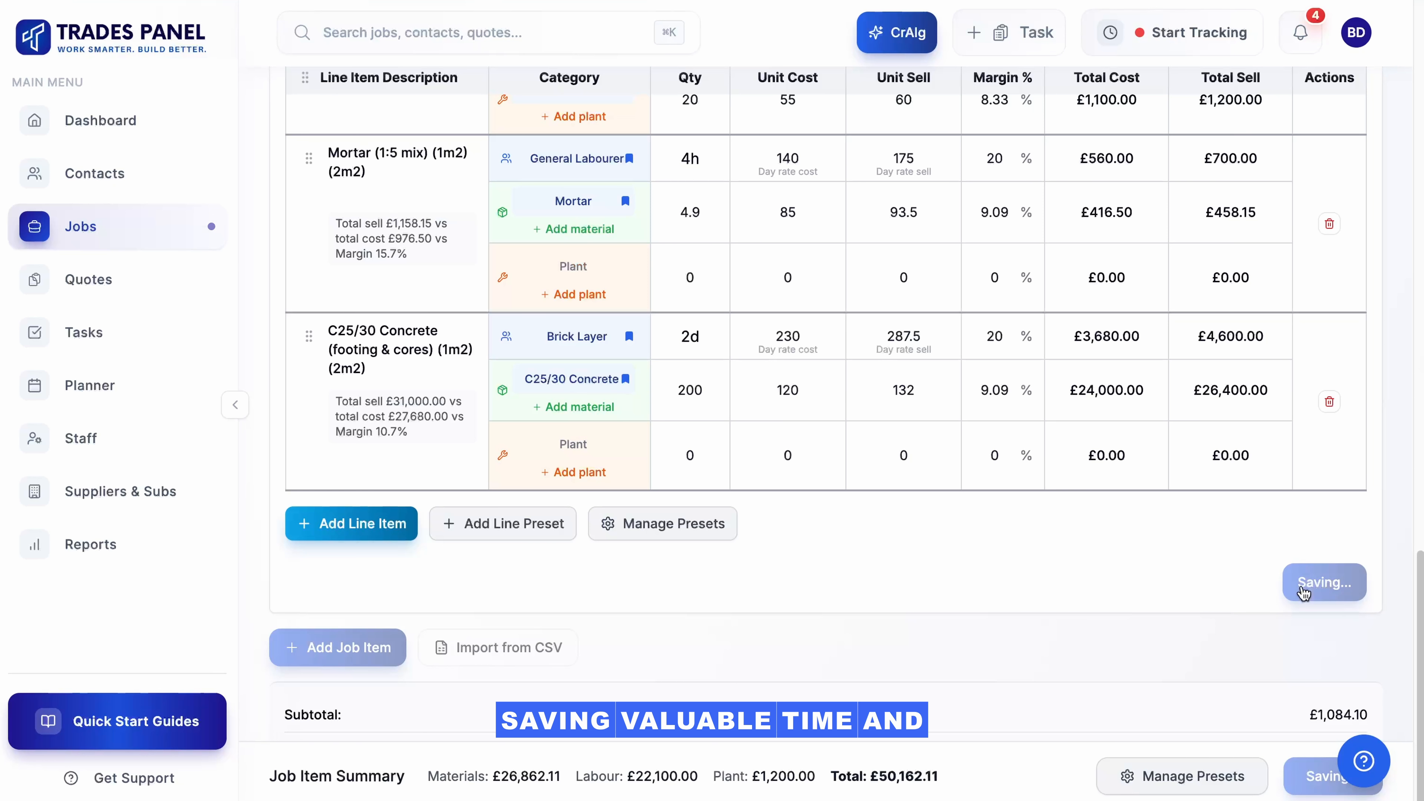